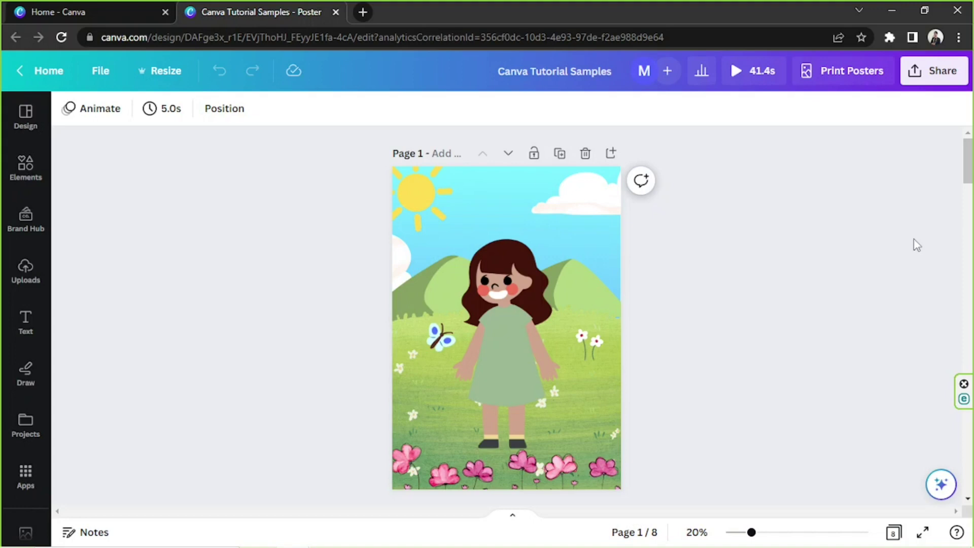
# Recolour the butterfly's light-blue wings with pink #FDAFC8 sampled from the flowers along the page's lower edge.
pyautogui.click(423, 195)
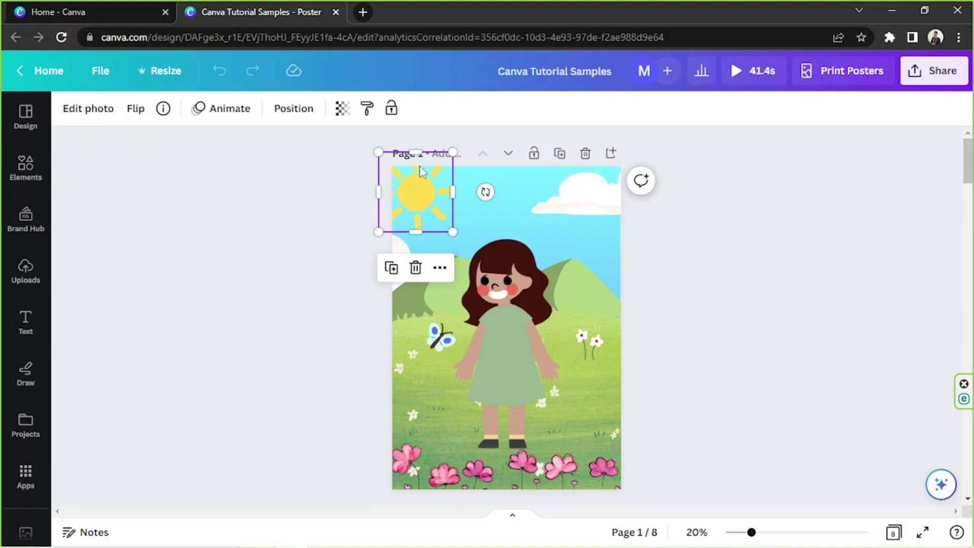
pyautogui.click(446, 341)
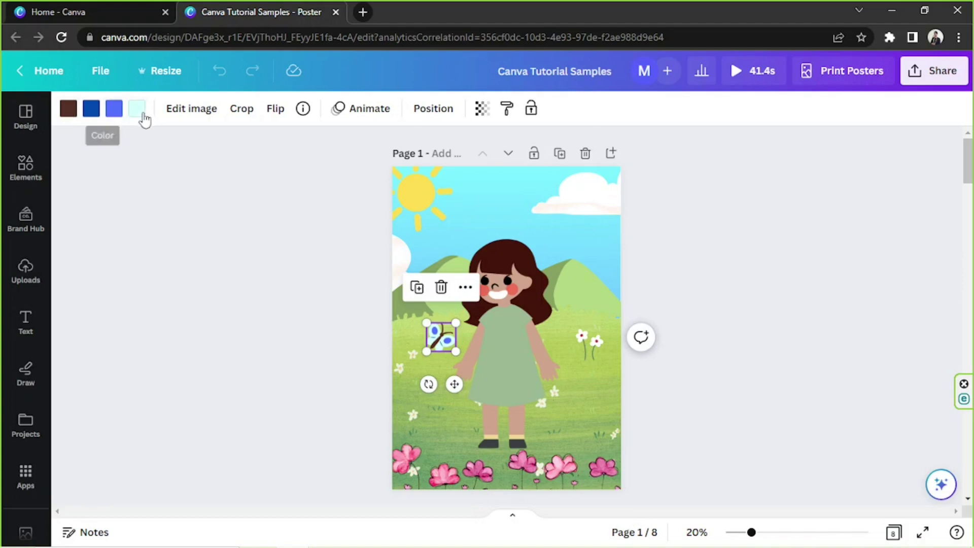
pyautogui.click(136, 116)
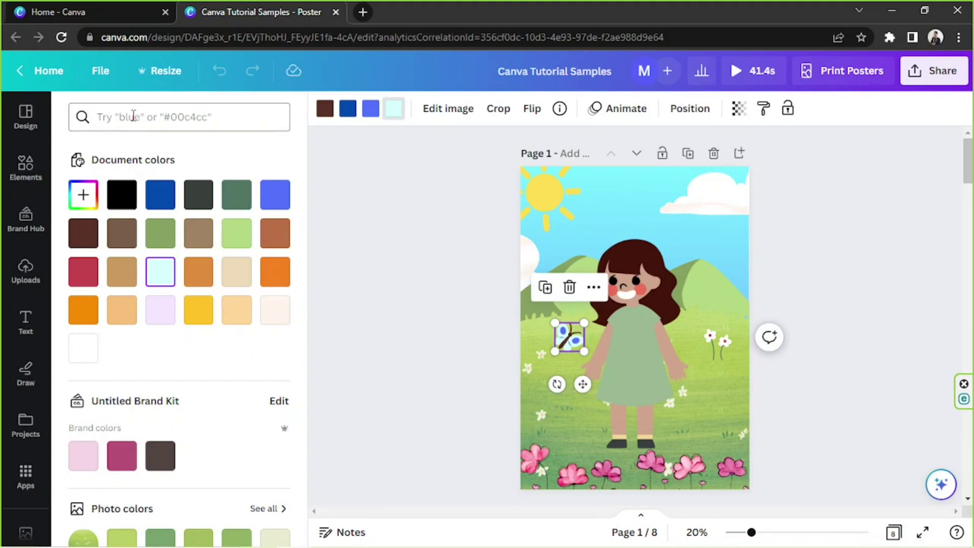
pyautogui.click(84, 196)
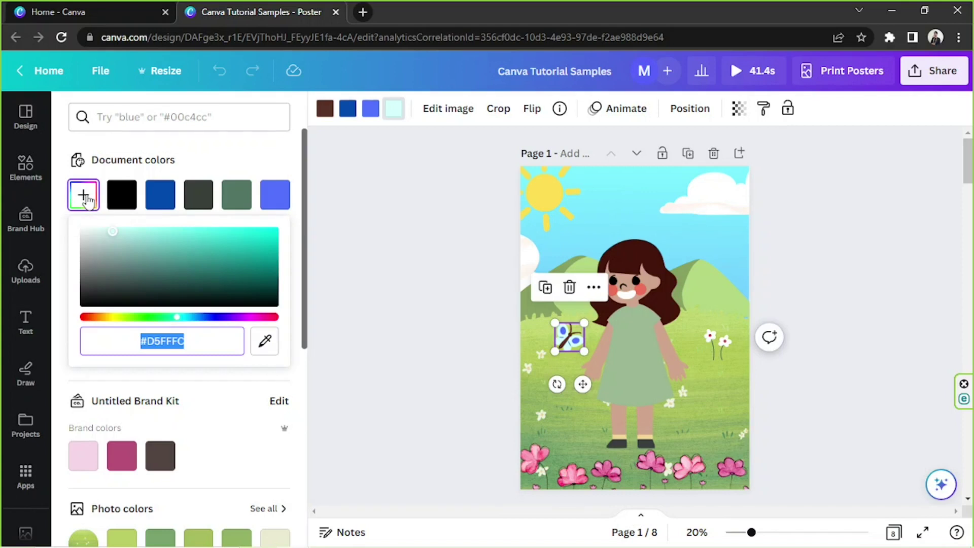
pyautogui.click(265, 354)
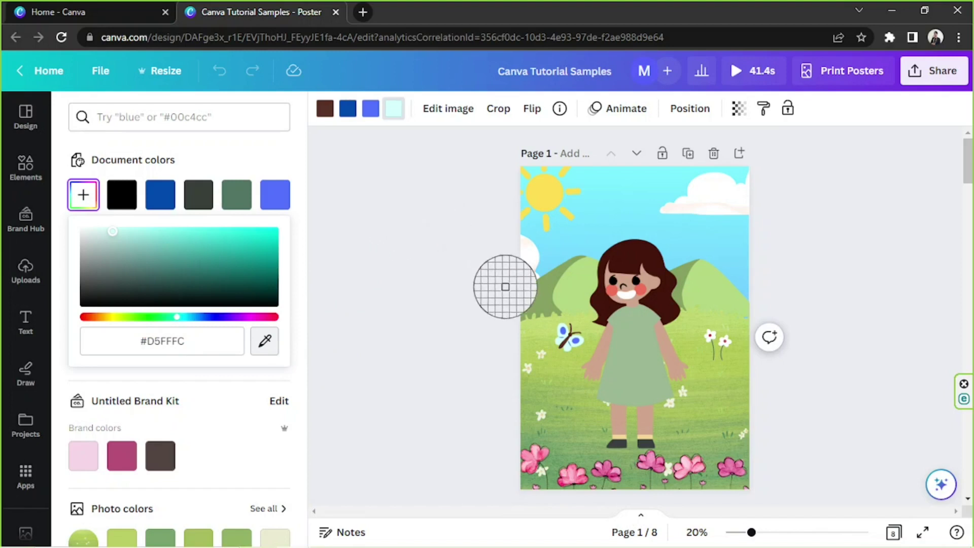
pyautogui.click(570, 470)
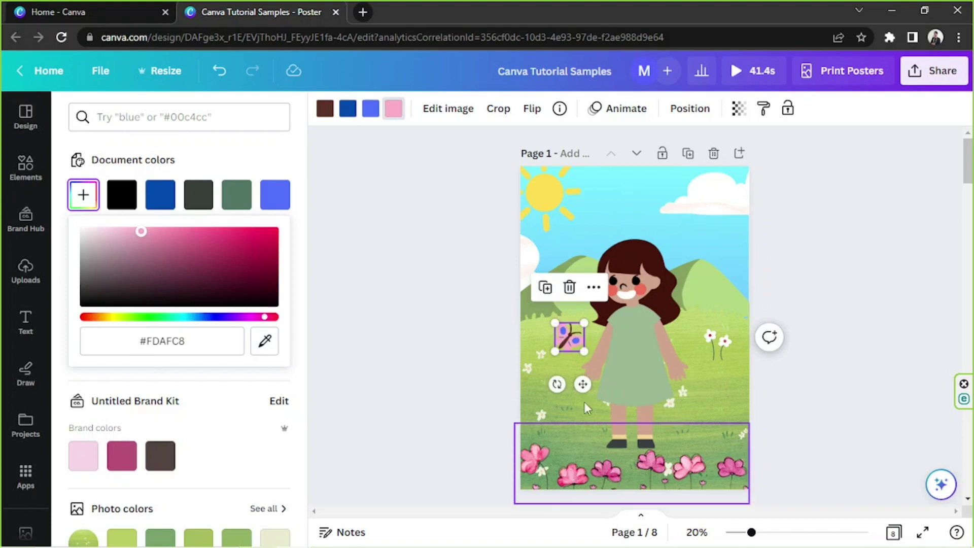
# Enlarge the butterfly and reposition it beside the girl's shoulder.
pyautogui.moveTo(555, 322); pyautogui.dragTo(484, 253)
pyautogui.moveTo(520, 347); pyautogui.dragTo(539, 314)
pyautogui.moveTo(558, 299); pyautogui.dragTo(557, 327)
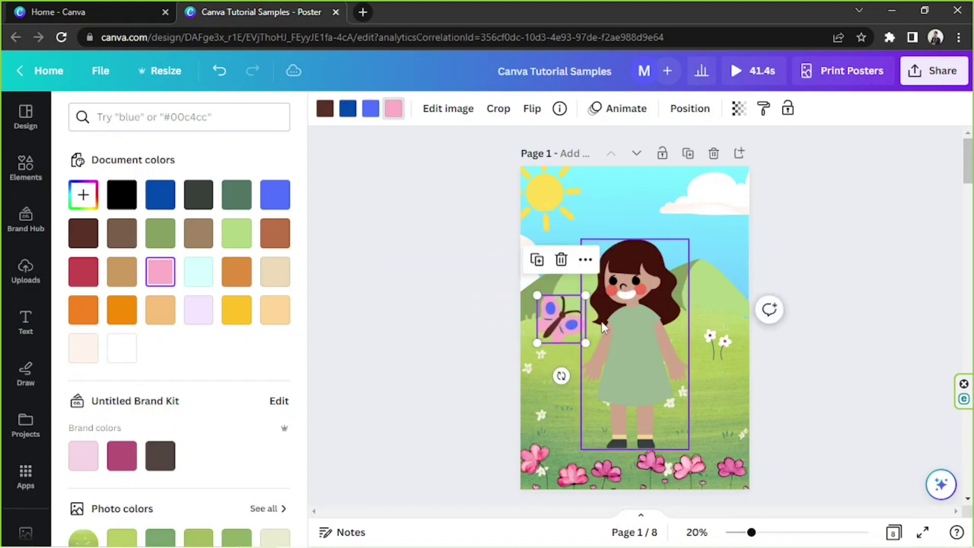
# Undo the butterfly's repositioning, enlargement and pink recolouring.
pyautogui.hotkey('ctrl', 'z')
pyautogui.hotkey('ctrl', 'z')
pyautogui.hotkey('ctrl', 'z')
pyautogui.hotkey('ctrl', 'z')
pyautogui.hotkey('ctrl', 'z')
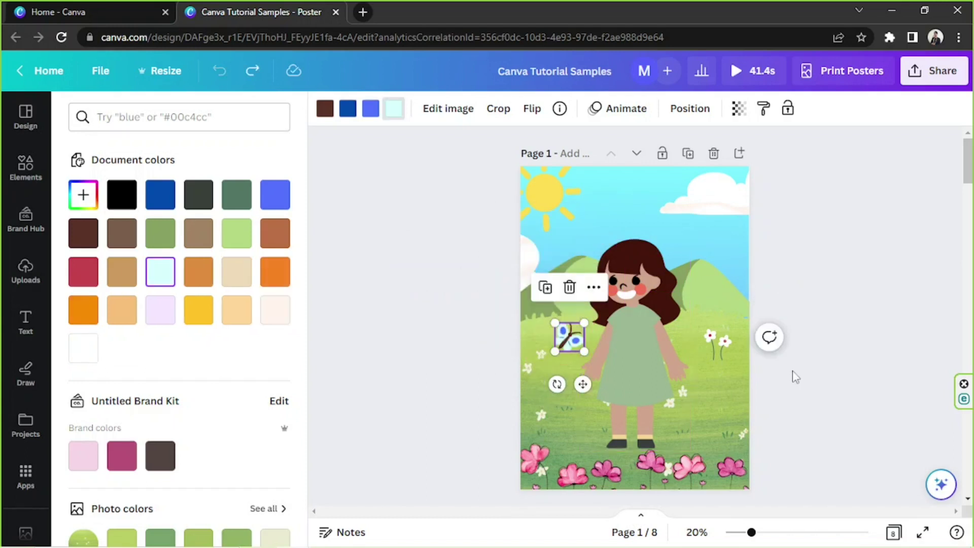
# Recolour the small white flowers beside the girl with yellow #FEDE53 sampled from the sun.
pyautogui.click(711, 341)
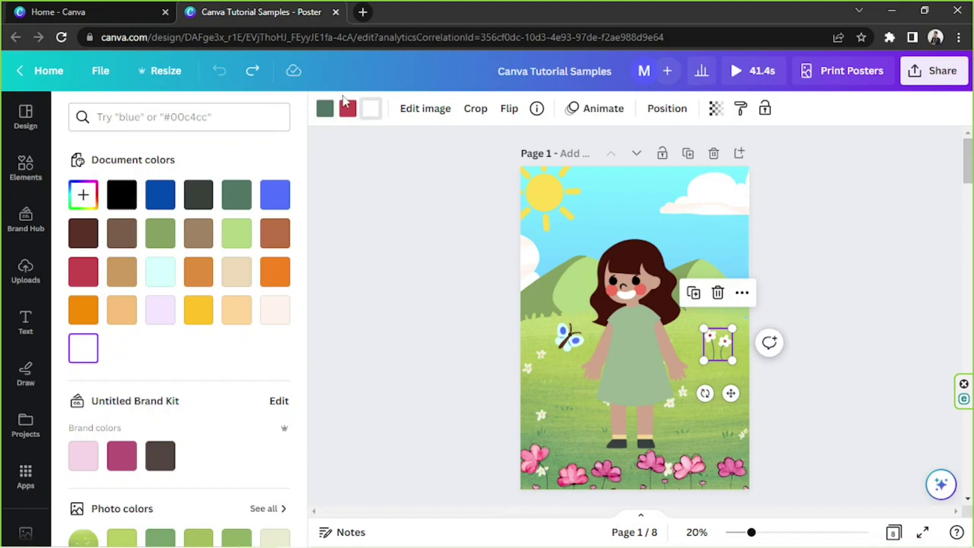
pyautogui.click(370, 112)
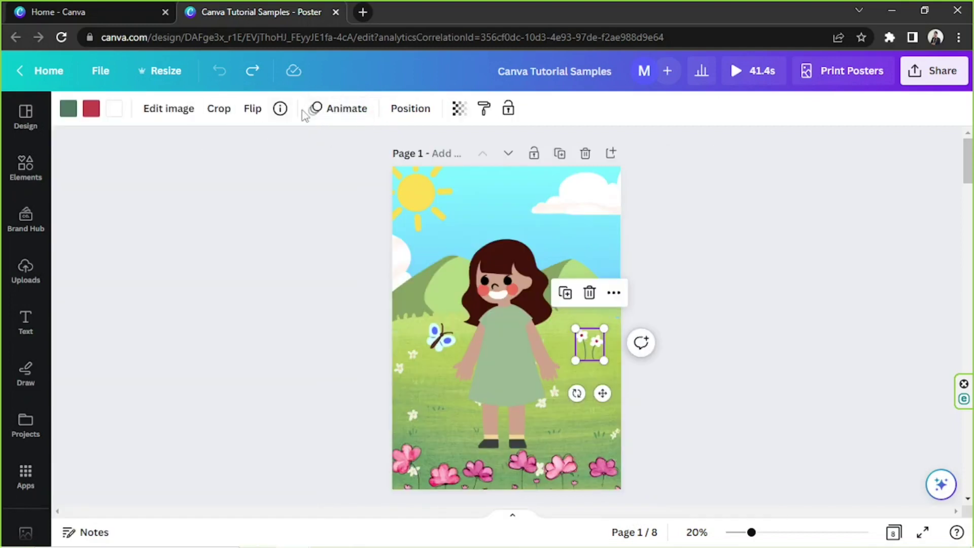
pyautogui.click(114, 108)
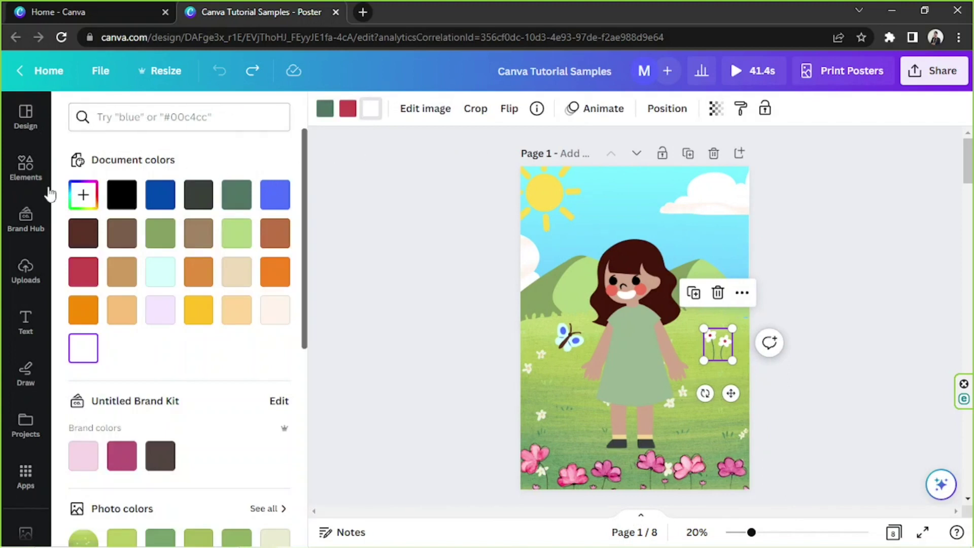
pyautogui.click(81, 195)
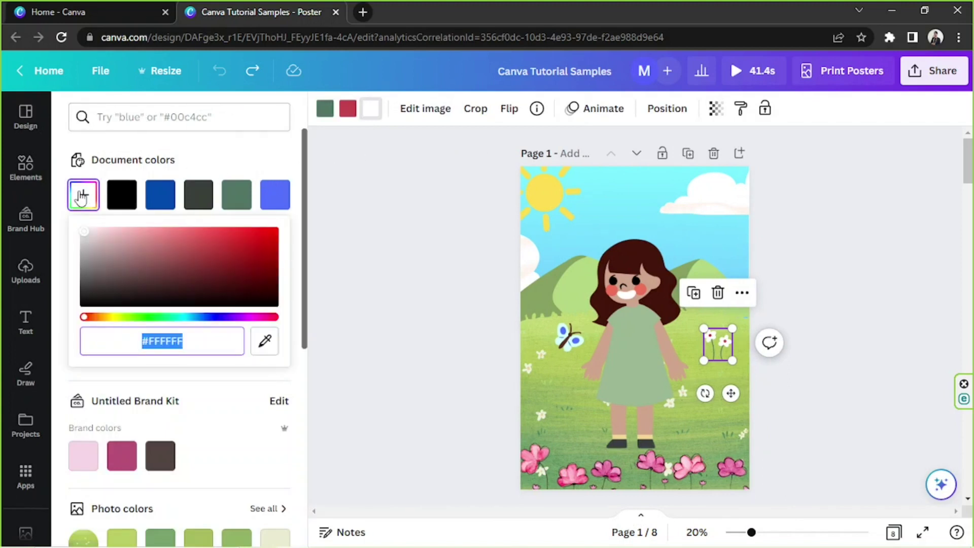
pyautogui.click(264, 341)
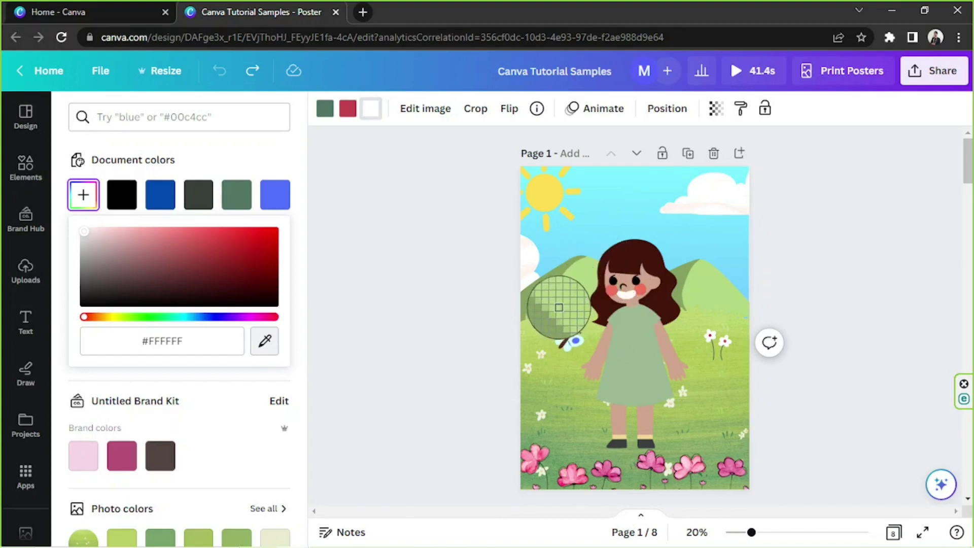
pyautogui.click(535, 194)
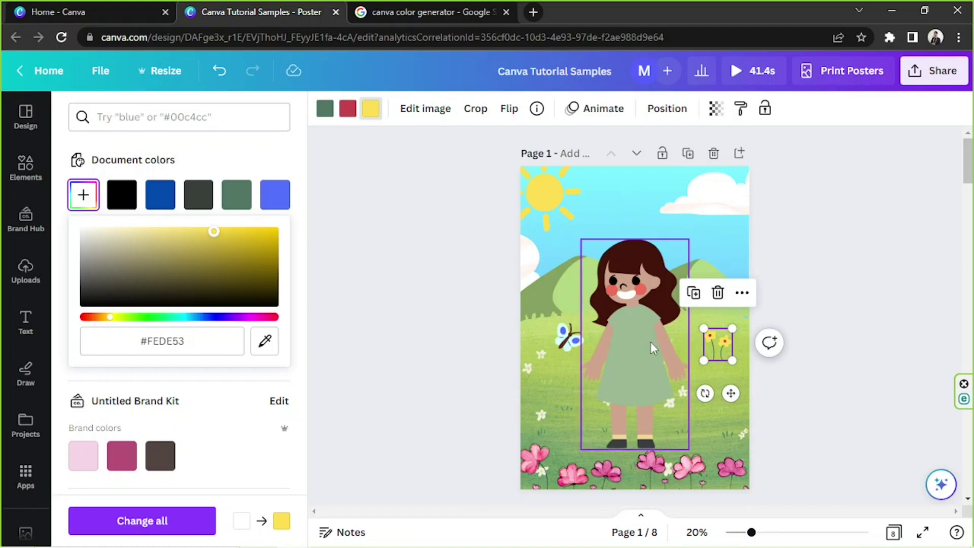
# Look through the design's other pages and inspect the girl and sun images on page 1.
pyautogui.scroll(-5, 654, 345)
pyautogui.scroll(-12, 700, 354)
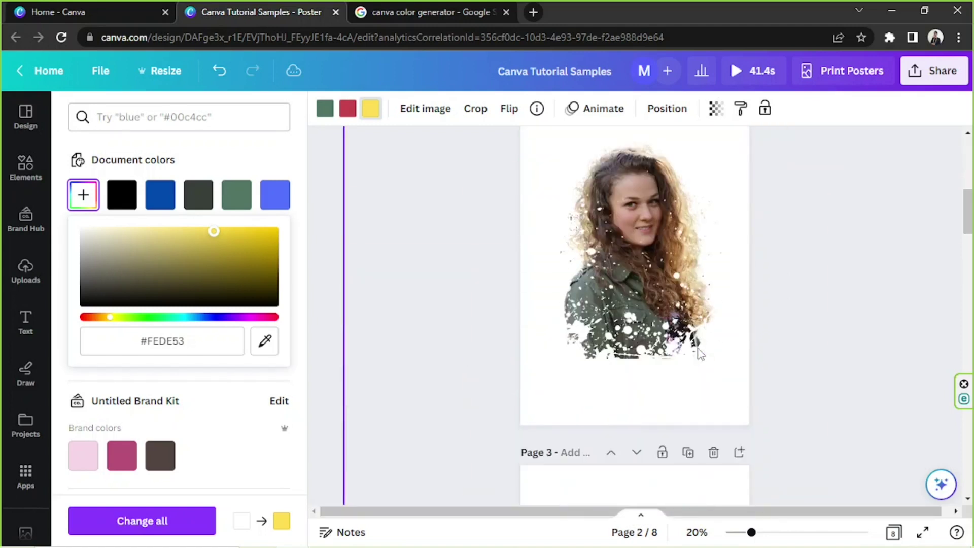
pyautogui.scroll(-8, 699, 354)
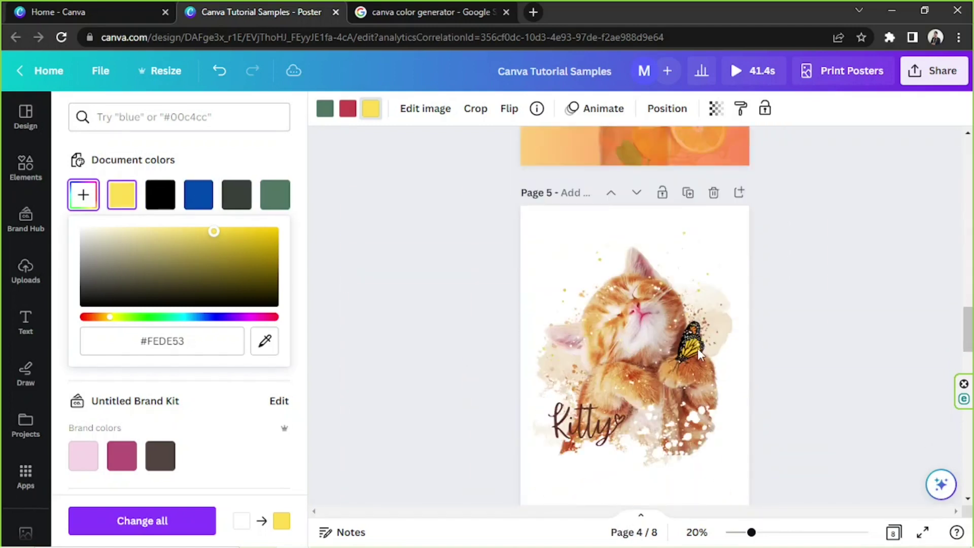
pyautogui.scroll(16, 699, 354)
pyautogui.scroll(10, 700, 353)
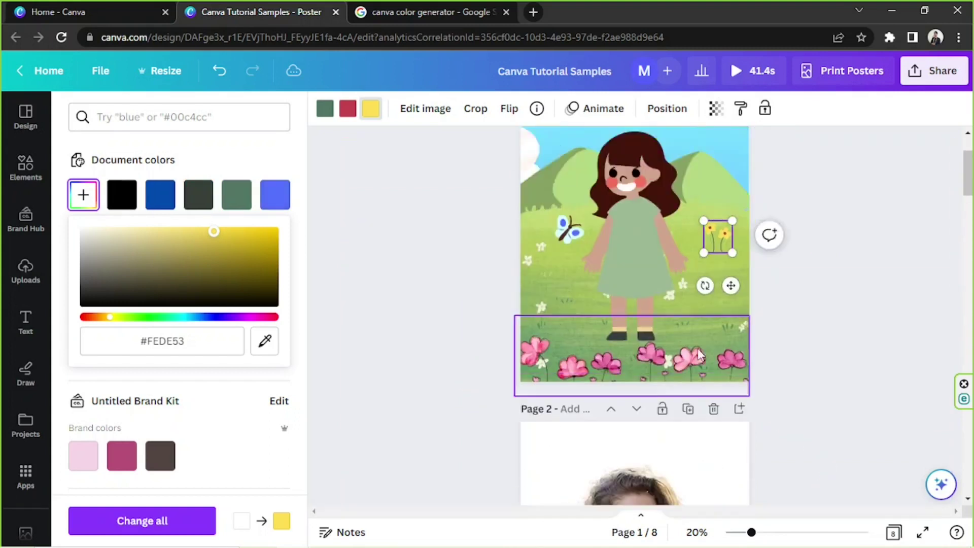
pyautogui.click(608, 351)
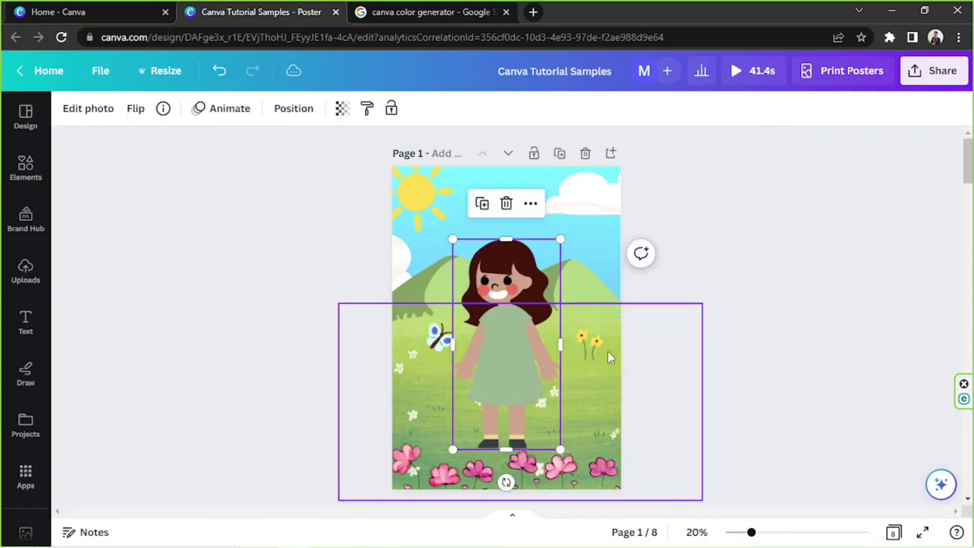
pyautogui.press('Tab')
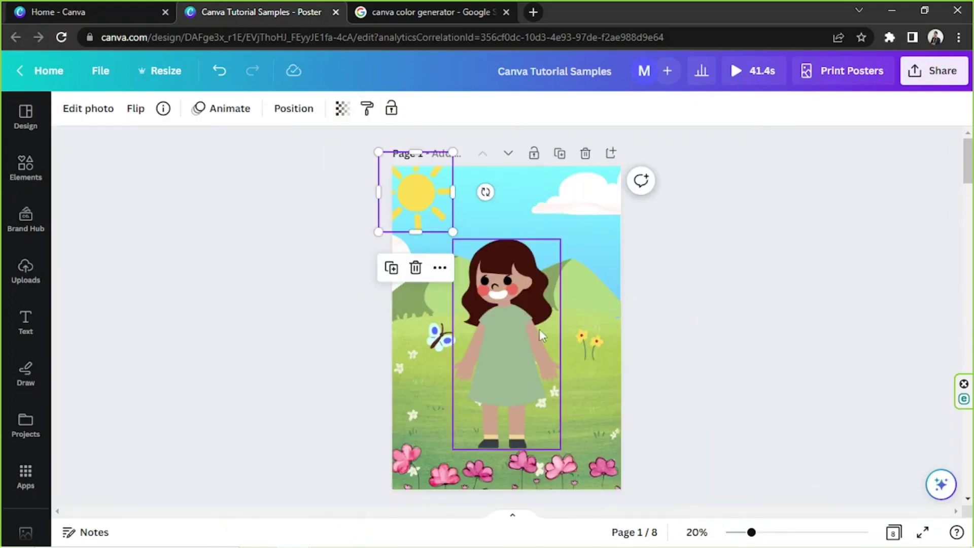
# Examine the photo colors offered for the small flowers' yellow colour and compare them with the design's pages.
pyautogui.click(584, 337)
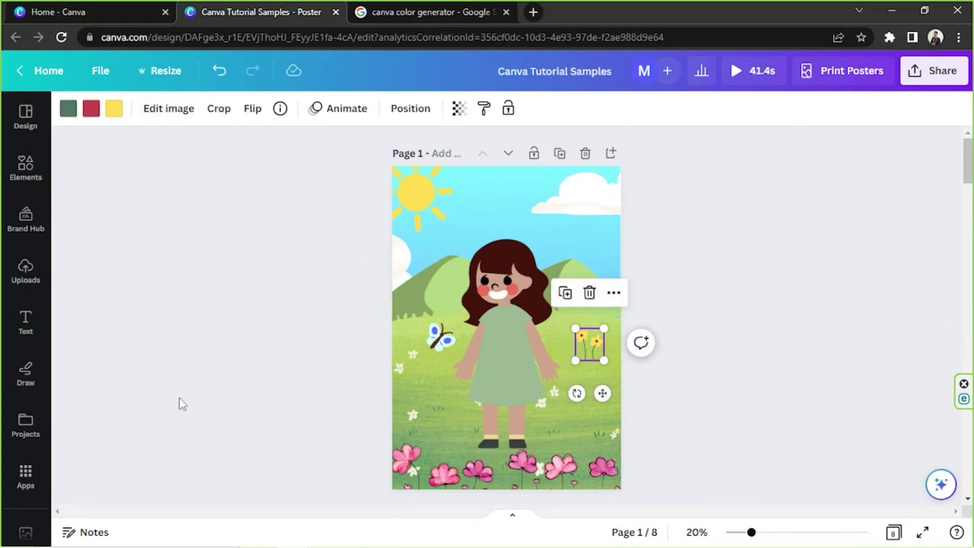
pyautogui.click(114, 108)
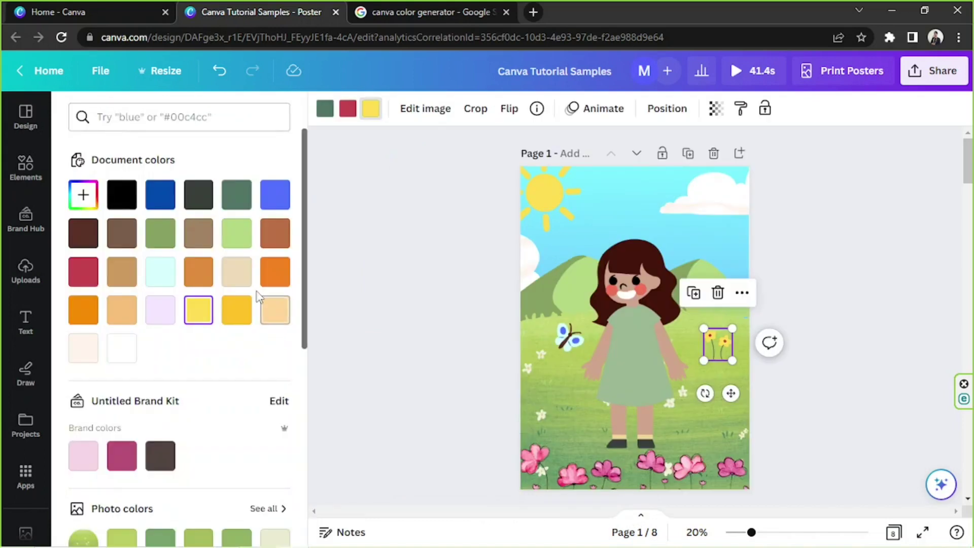
pyautogui.scroll(-5, 259, 292)
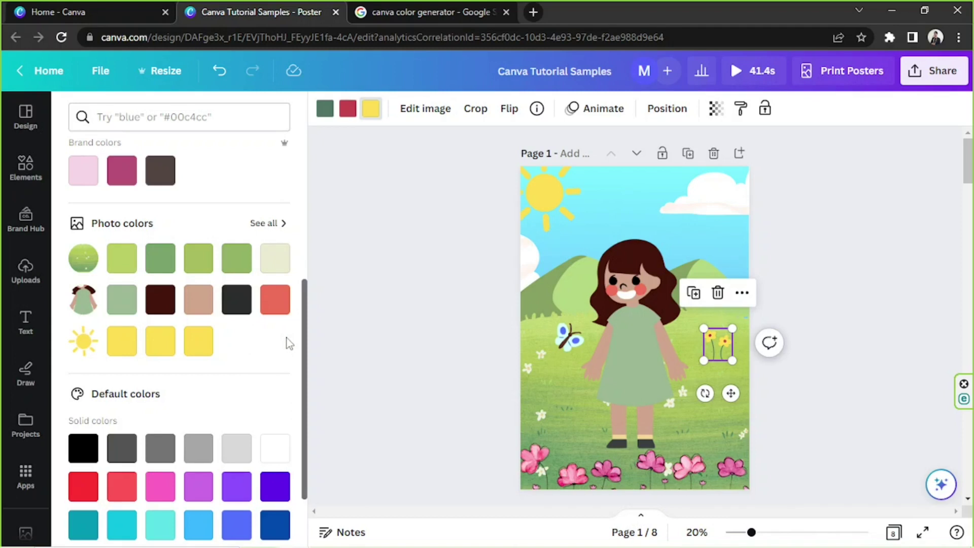
pyautogui.scroll(-15, 565, 250)
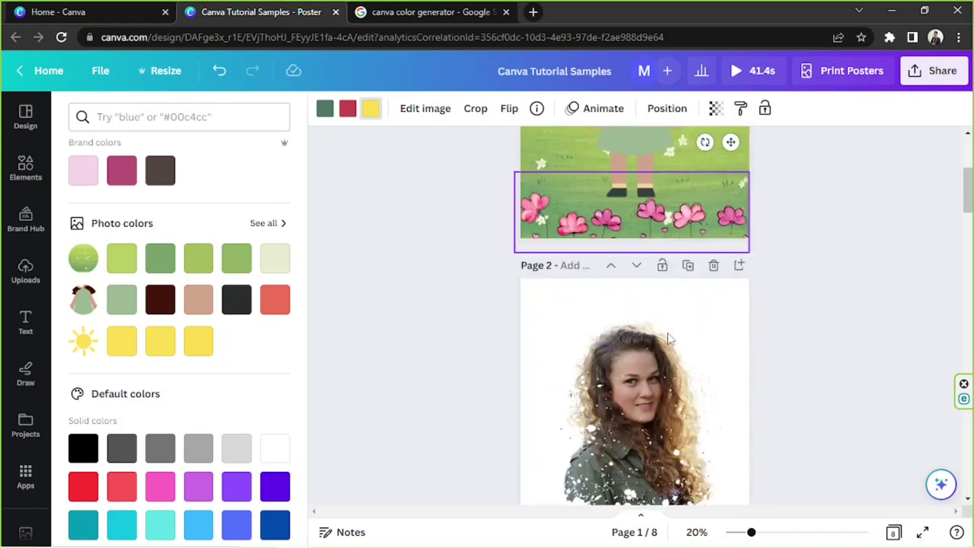
pyautogui.scroll(-15, 668, 335)
pyautogui.scroll(20, 667, 334)
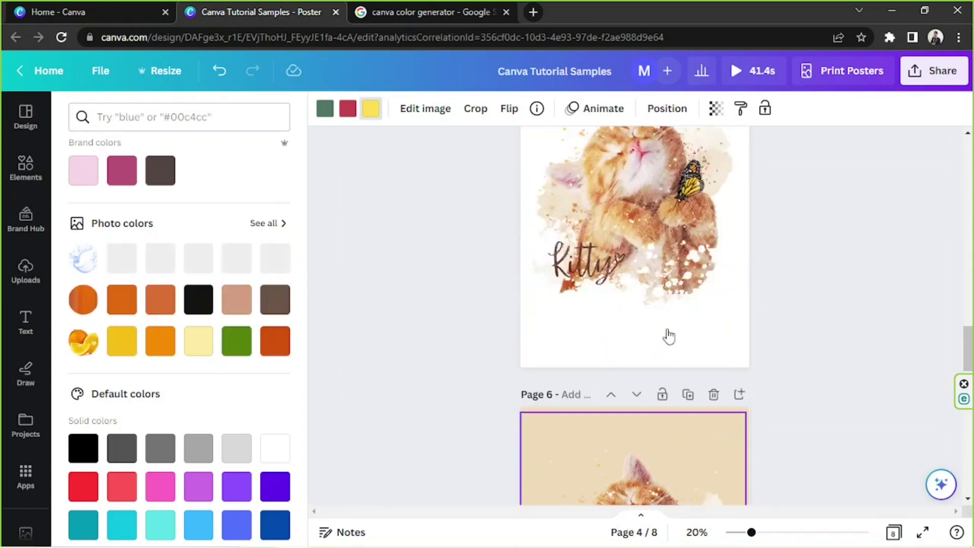
pyautogui.scroll(2, 665, 327)
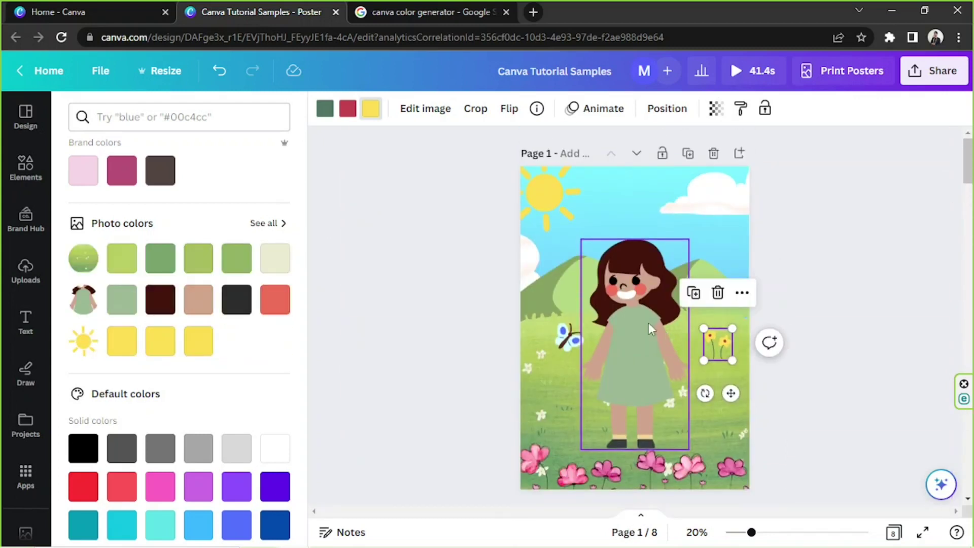
# Show all photo colors and review the palettes extracted from every image in the design.
pyautogui.click(264, 224)
pyautogui.scroll(-4, 263, 228)
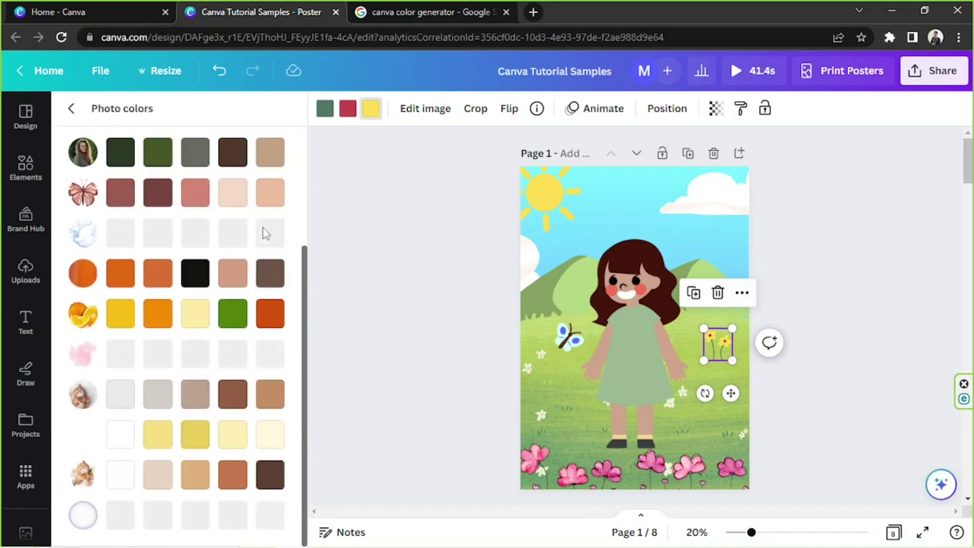
pyautogui.scroll(4, 263, 228)
pyautogui.moveTo(304, 152); pyautogui.dragTo(298, 181)
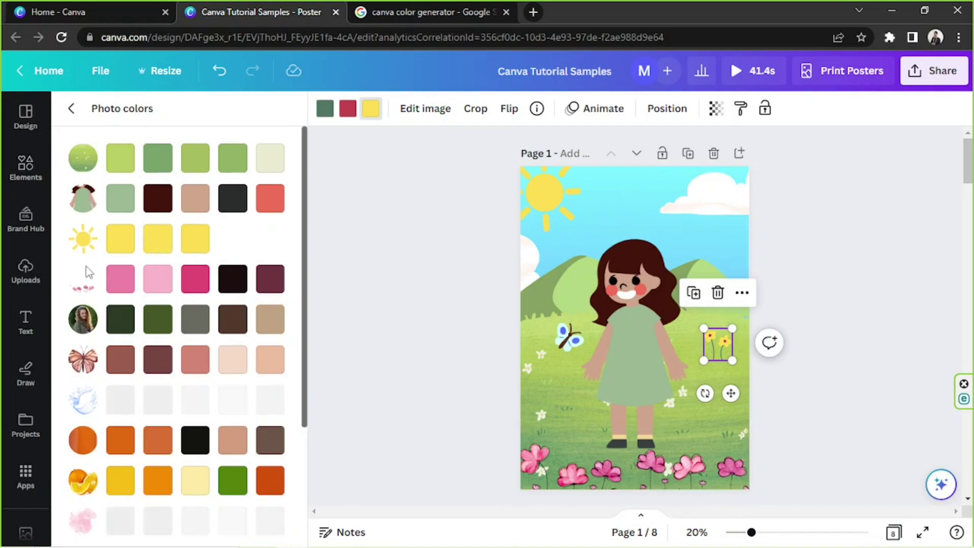
pyautogui.scroll(-3, 78, 315)
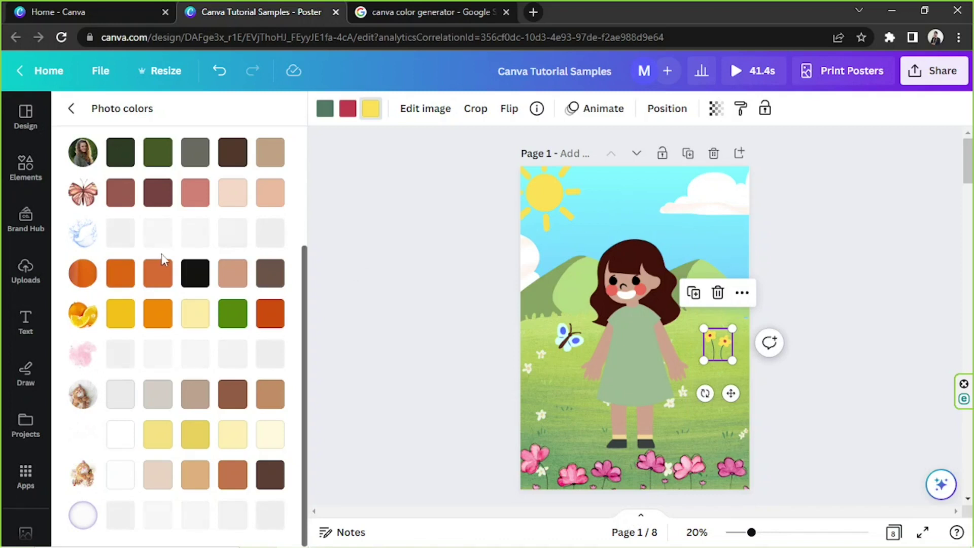
pyautogui.scroll(3, 165, 255)
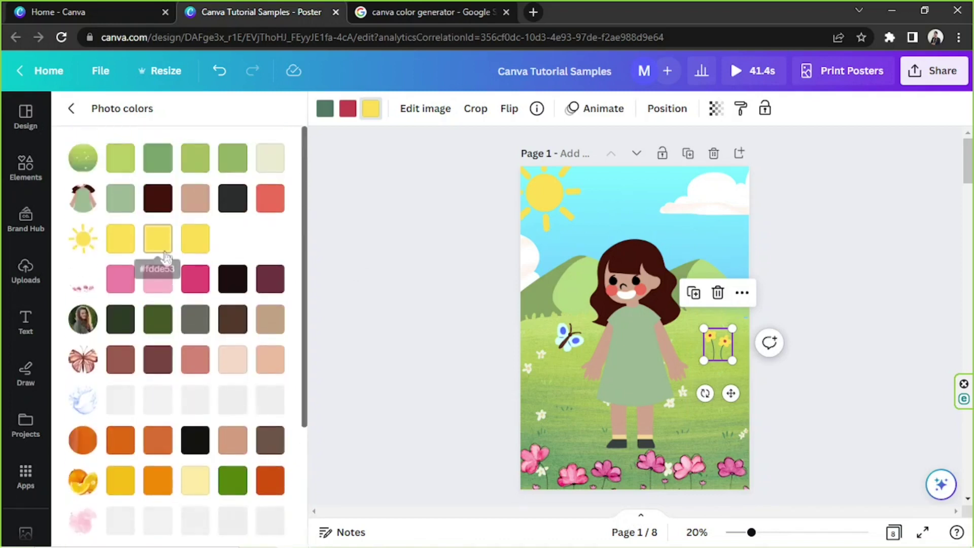
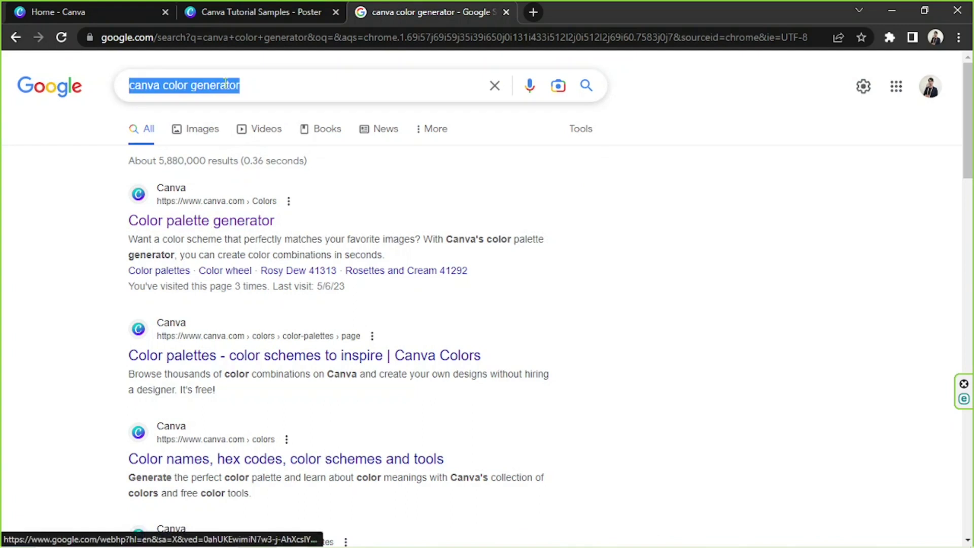
# Open Canva's Color palette generator from the Google results and generate a palette from the demo image.
pyautogui.click(25, 208)
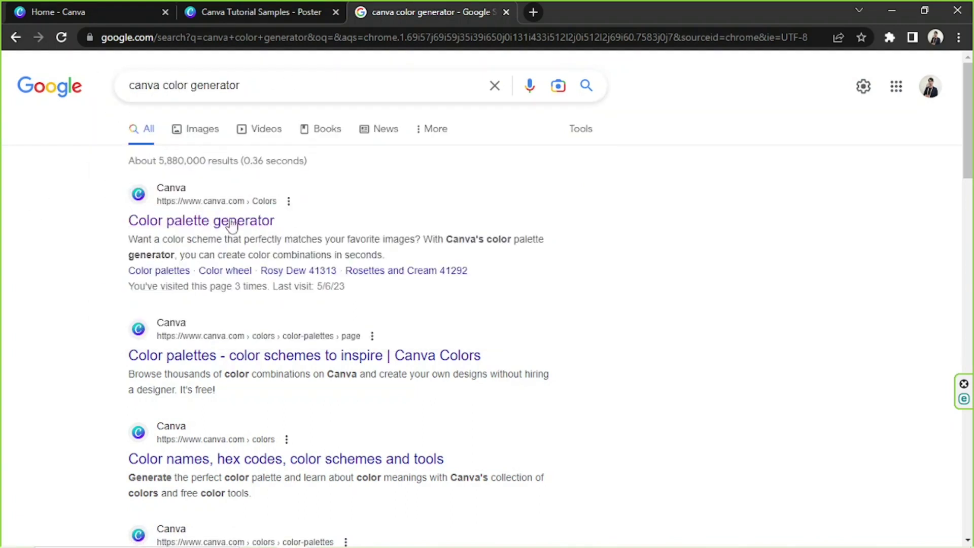
pyautogui.click(217, 226)
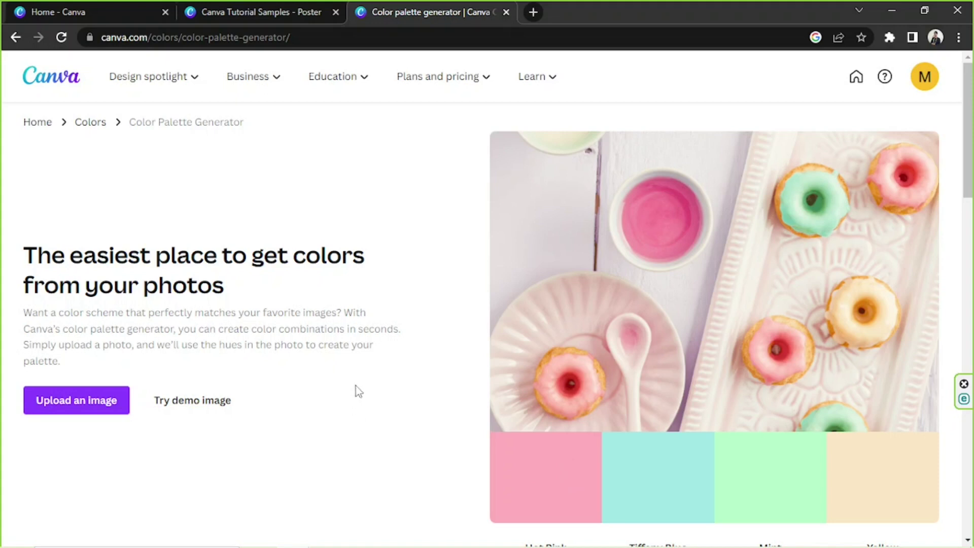
pyautogui.click(216, 407)
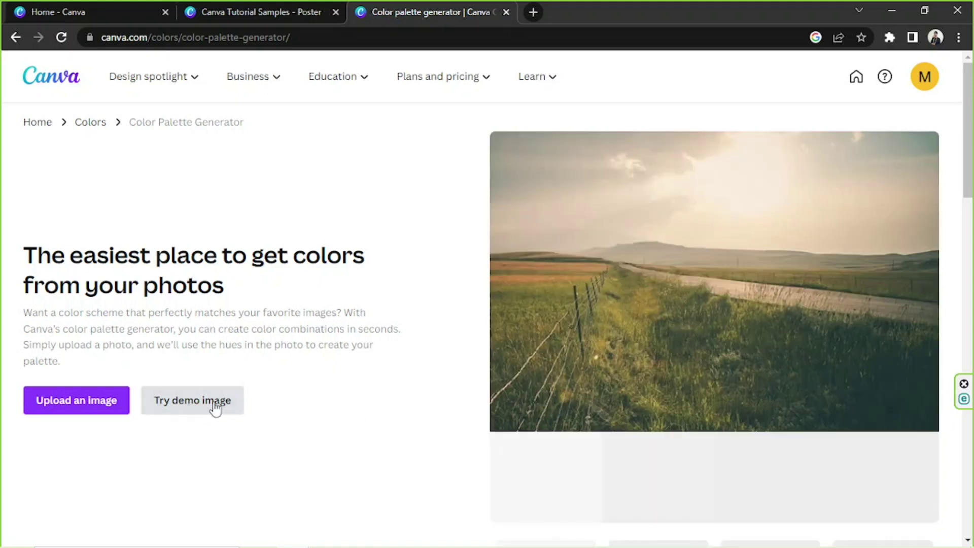
pyautogui.scroll(-1, 478, 365)
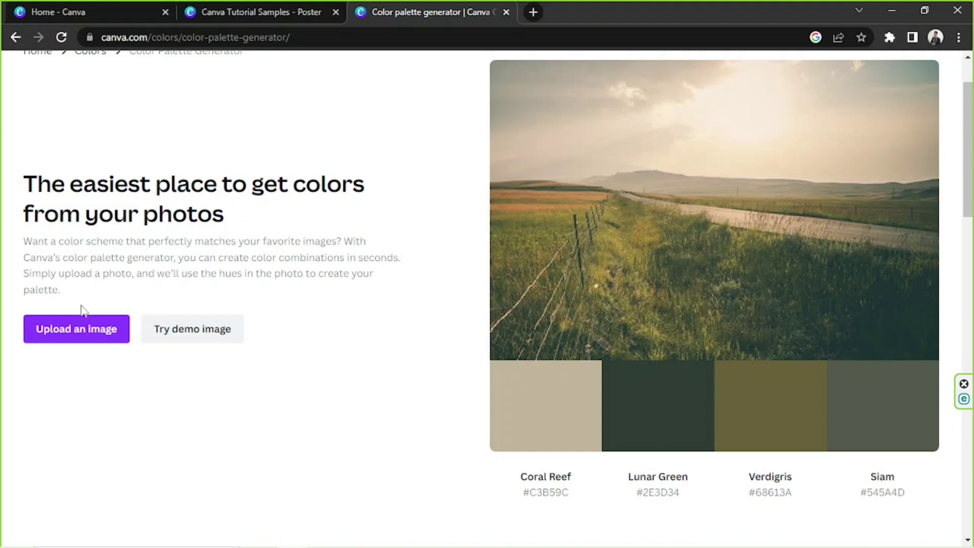
# Upload the image 7807525 from the Canva Samples folder to generate its color palette.
pyautogui.click(69, 331)
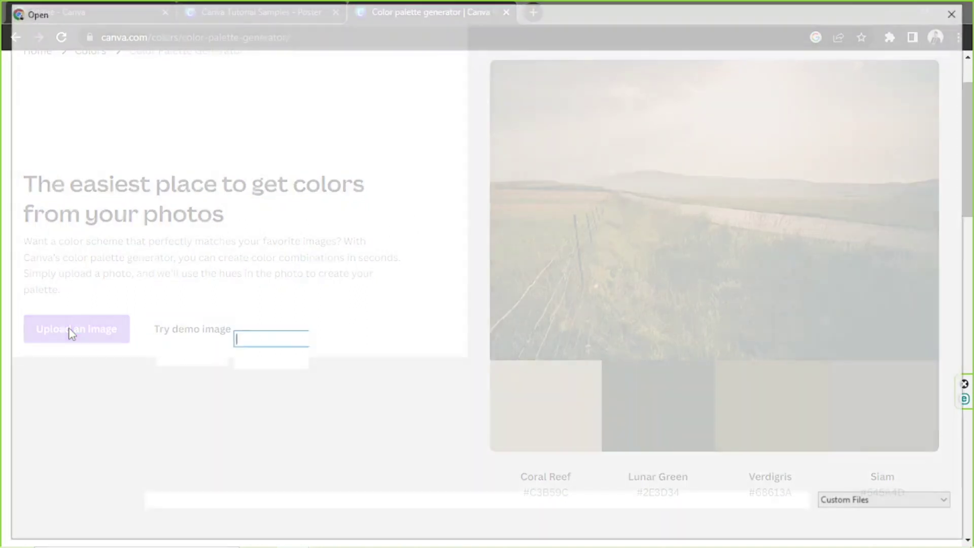
pyautogui.click(225, 120)
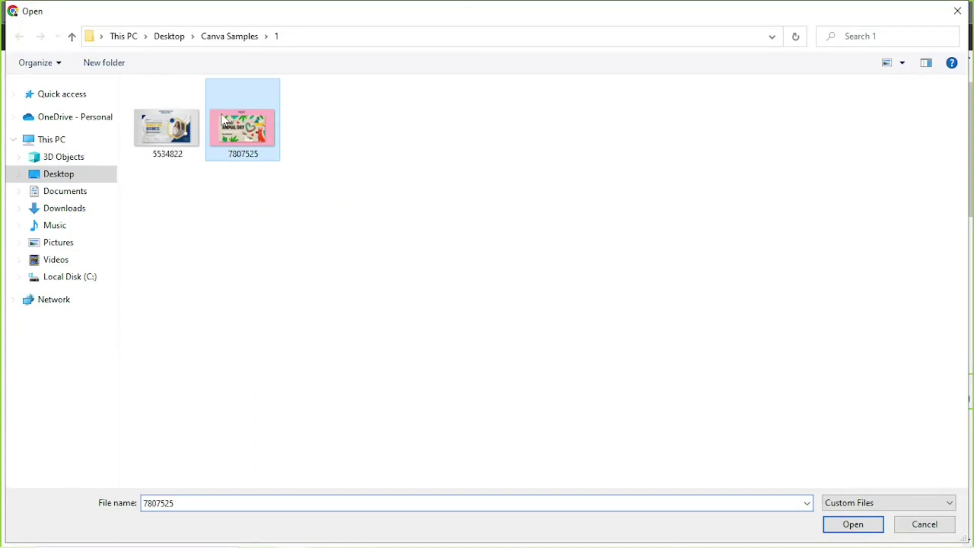
pyautogui.moveTo(876, 524)
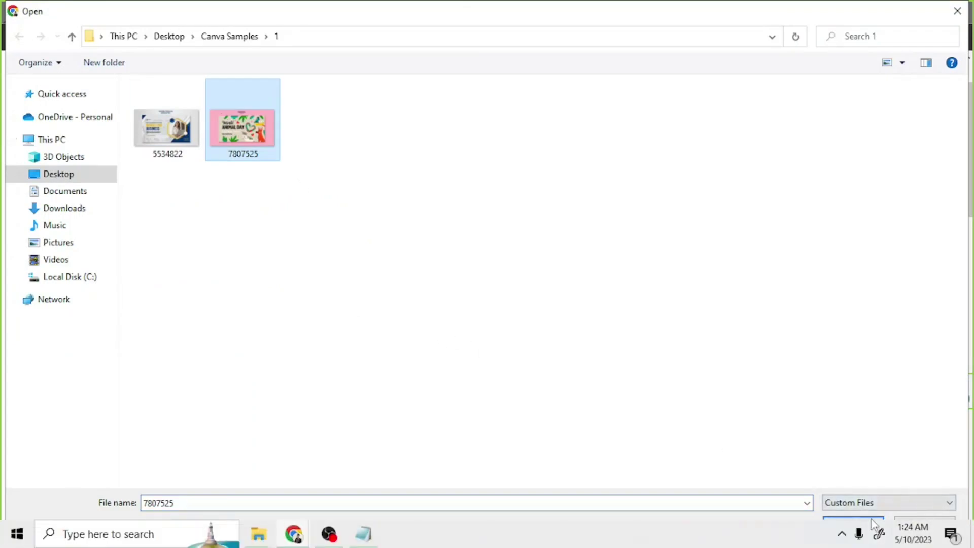
pyautogui.click(851, 523)
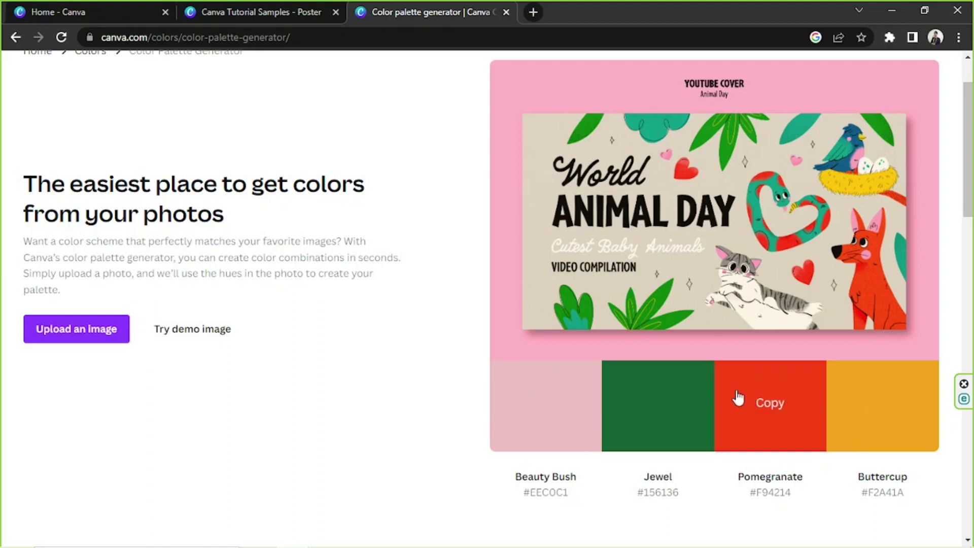
# Copy the generated palette's Jewel green and start a new custom color for the hills' darker green on page 1 of the design.
pyautogui.click(661, 412)
pyautogui.click(236, 10)
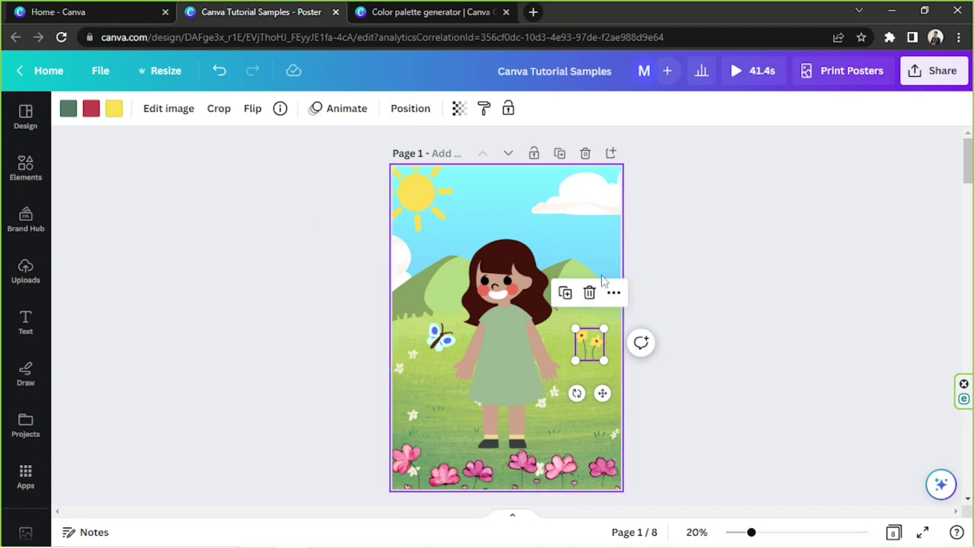
pyautogui.click(716, 295)
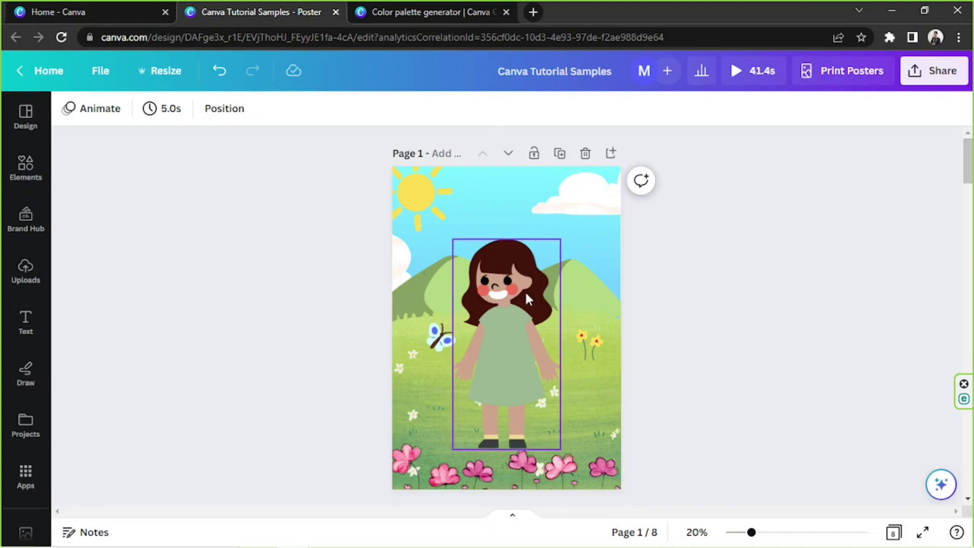
pyautogui.click(573, 294)
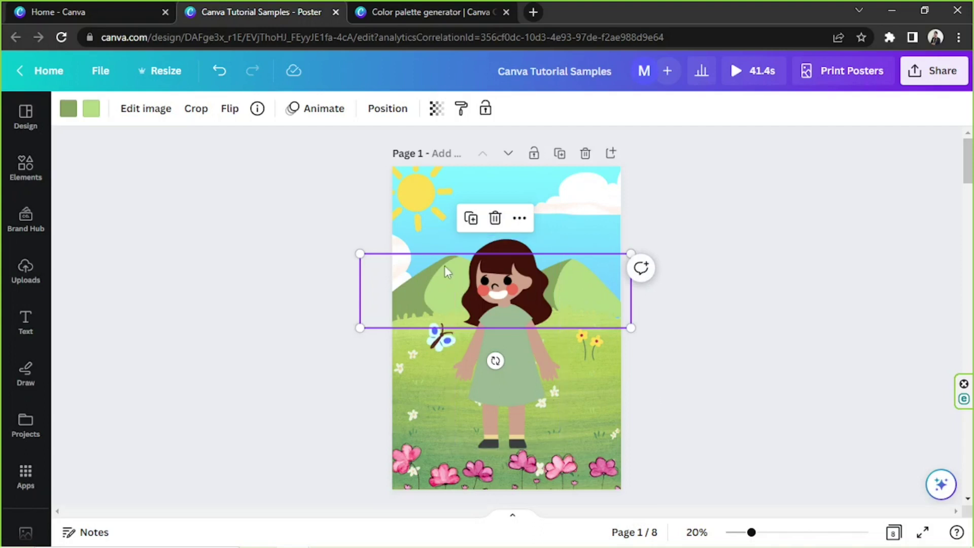
pyautogui.click(70, 108)
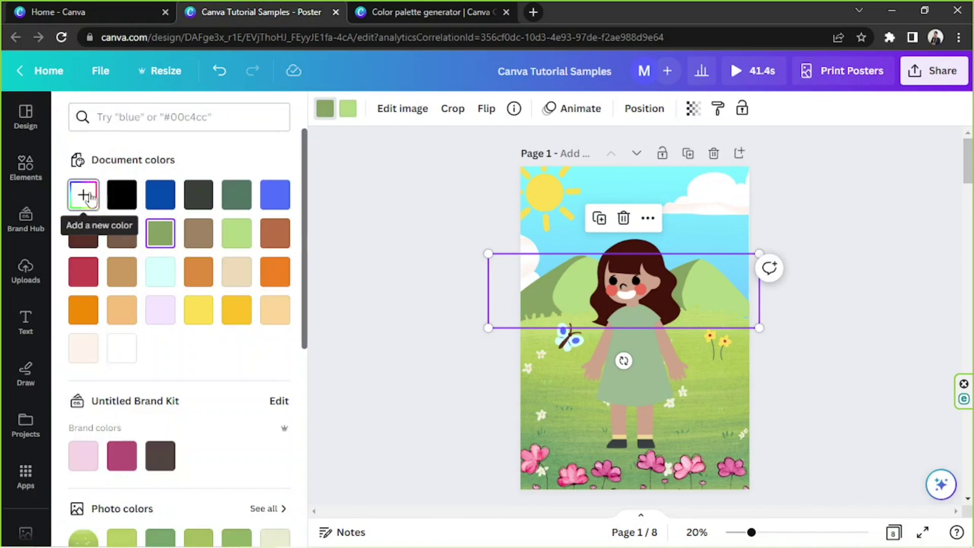
pyautogui.click(78, 202)
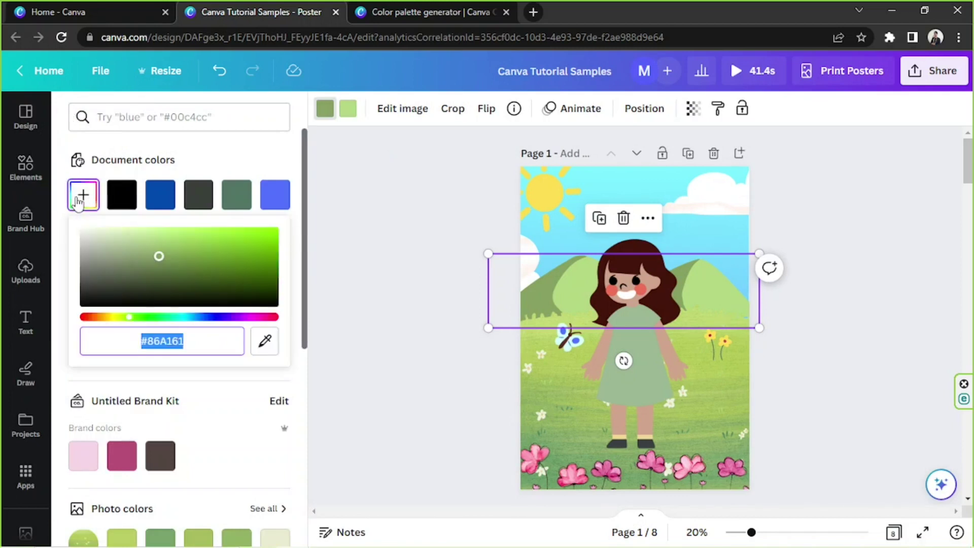
# Try the dark olive shade #4C5D35 as the hills' darker green.
pyautogui.click(216, 338)
pyautogui.tripleClick(204, 341)
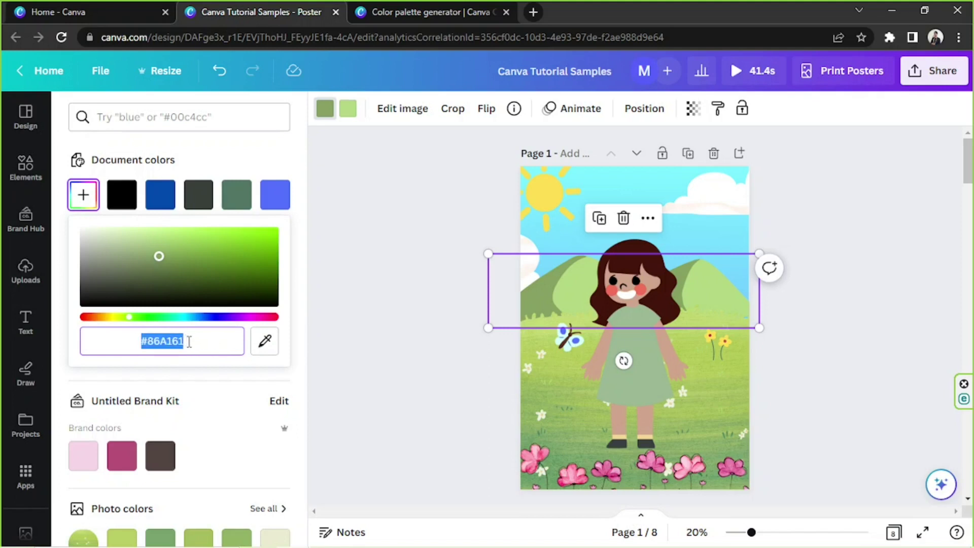
pyautogui.click(136, 262)
pyautogui.moveTo(136, 263); pyautogui.dragTo(167, 278)
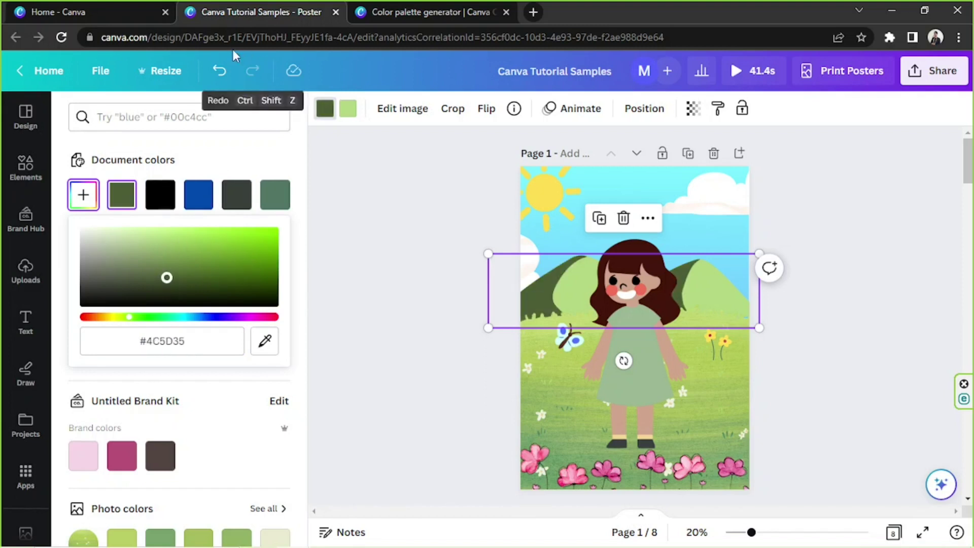
# Set the hills' darker green to the Jewel color #156136.
pyautogui.click(173, 337)
pyautogui.doubleClick(174, 339)
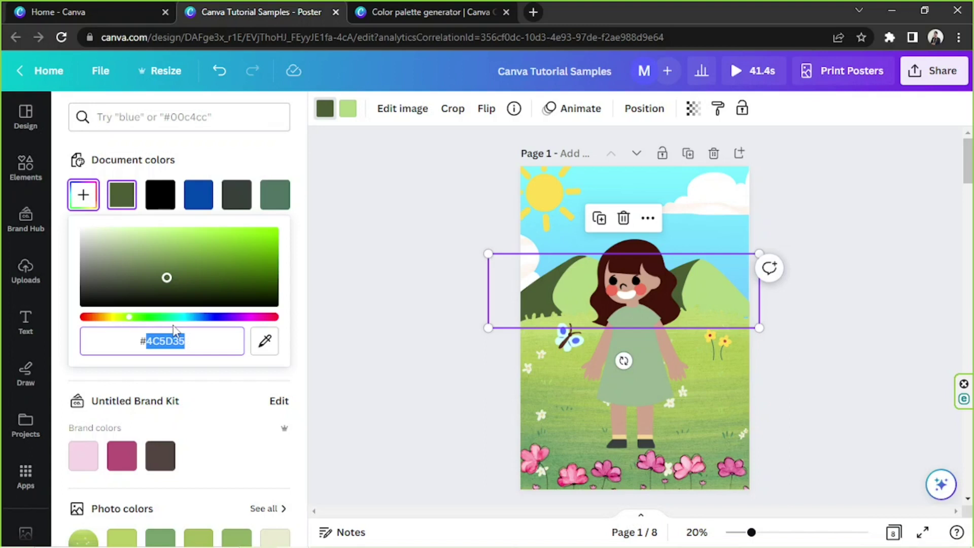
pyautogui.press('BackSpace')
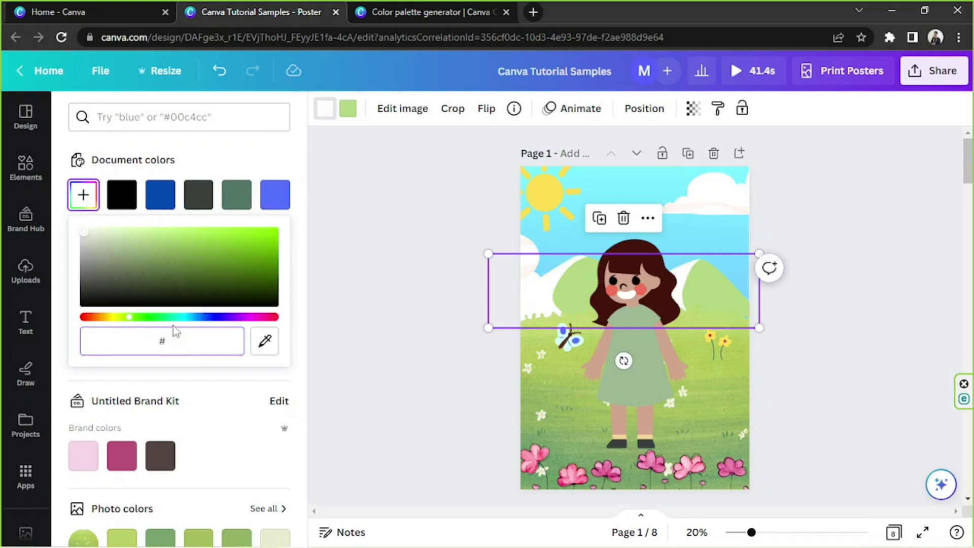
pyautogui.write('156136')
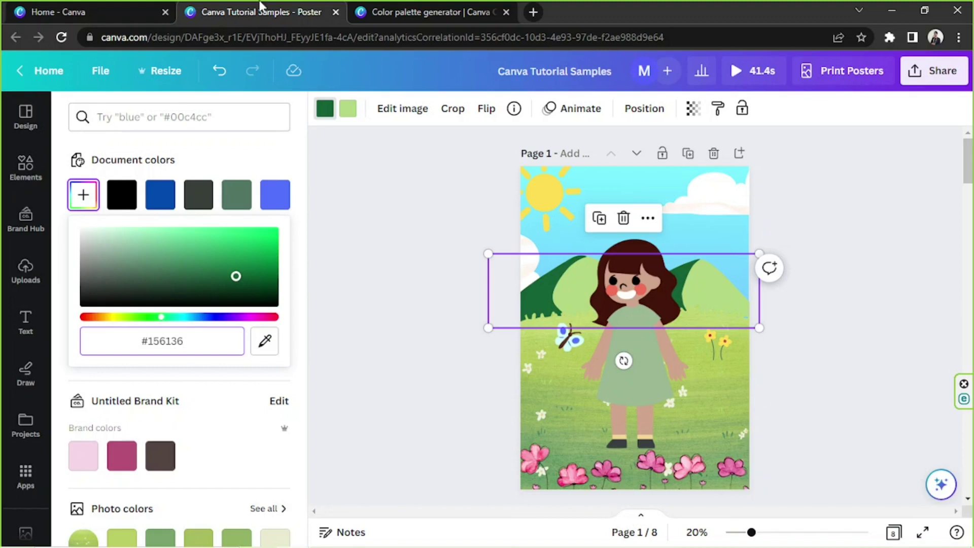
# Compare the generator's Jewel green with the recolored hills in the design, copying the swatch's code once more.
pyautogui.click(385, 6)
pyautogui.click(287, 6)
pyautogui.click(385, 7)
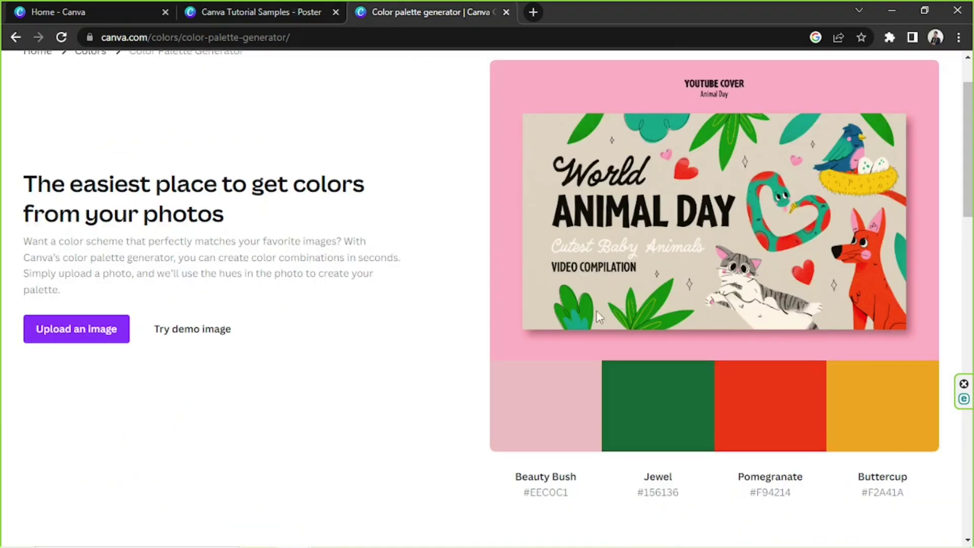
pyautogui.click(659, 406)
pyautogui.click(254, 11)
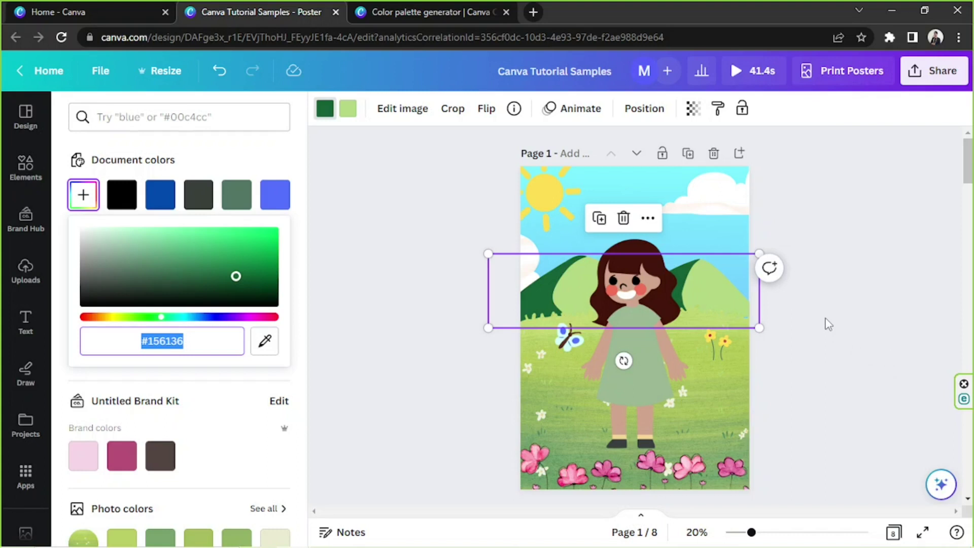
pyautogui.click(365, 8)
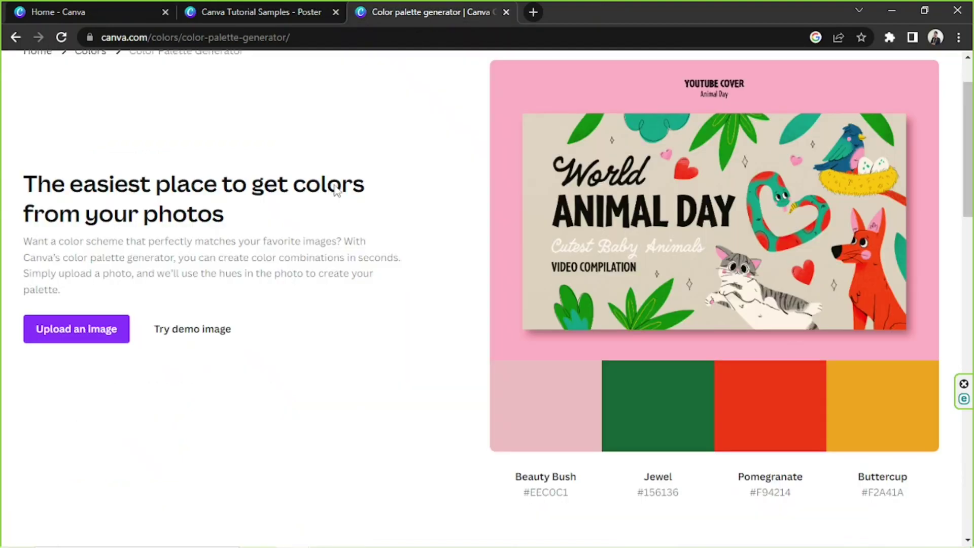
pyautogui.click(252, 12)
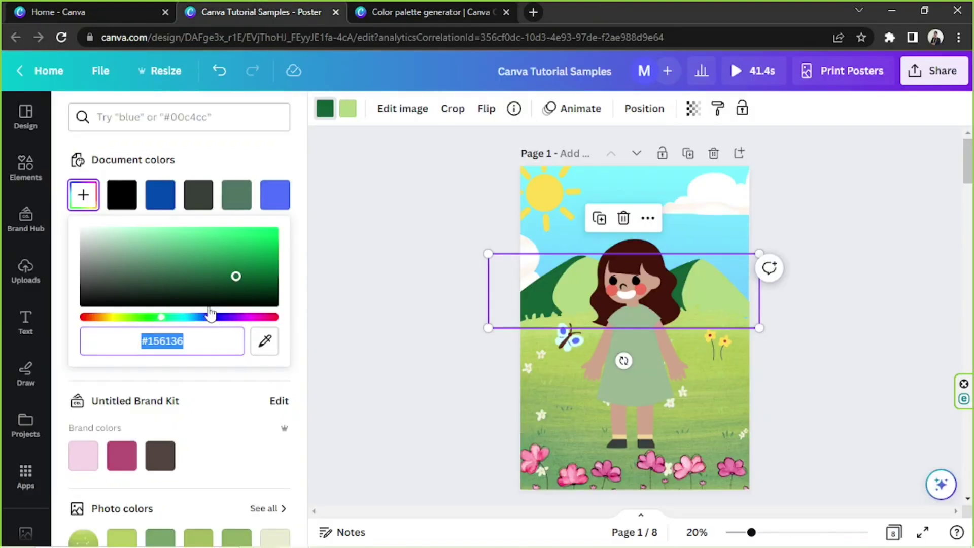
# Show all photo colors for the design and compare them with the generator's palette for the World Animal Day image.
pyautogui.scroll(-3, 180, 369)
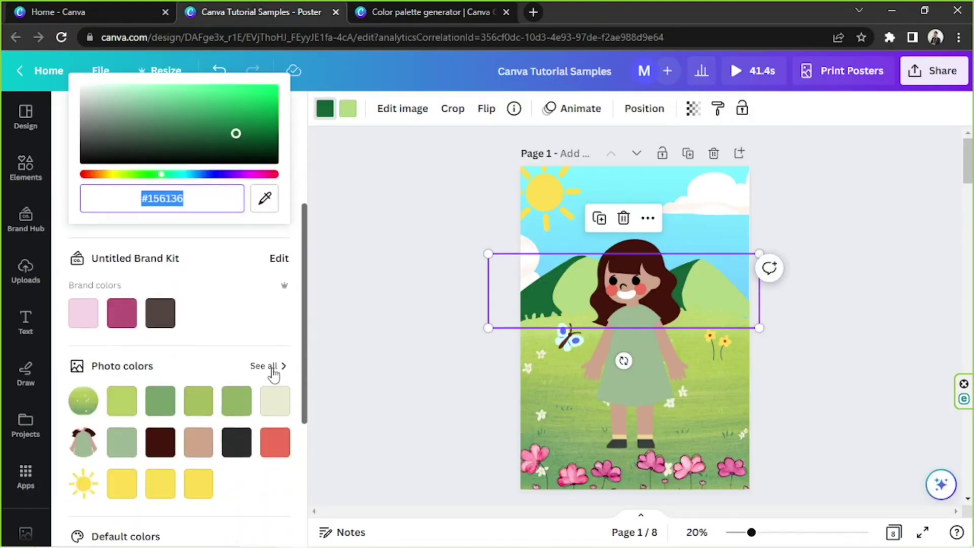
pyautogui.scroll(-2, 201, 280)
pyautogui.click(287, 293)
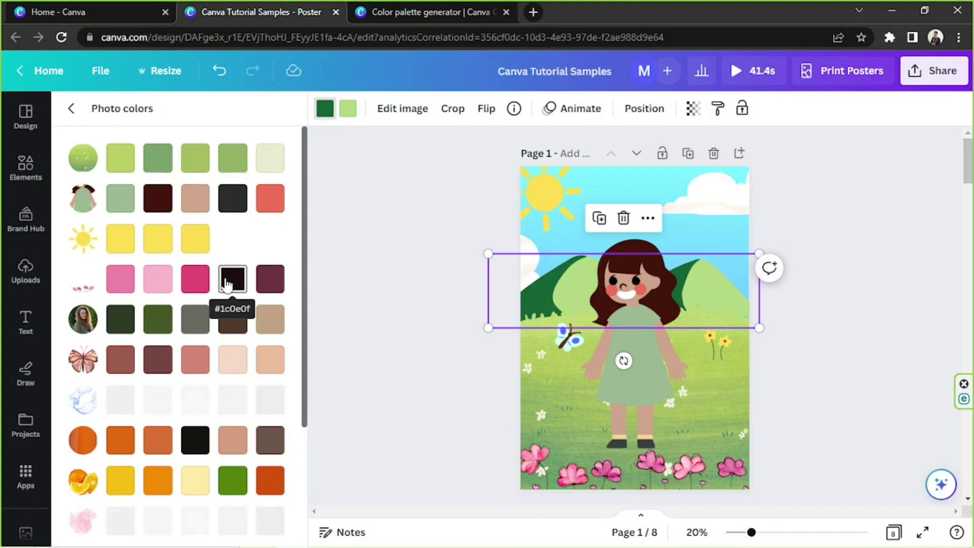
pyautogui.click(425, 9)
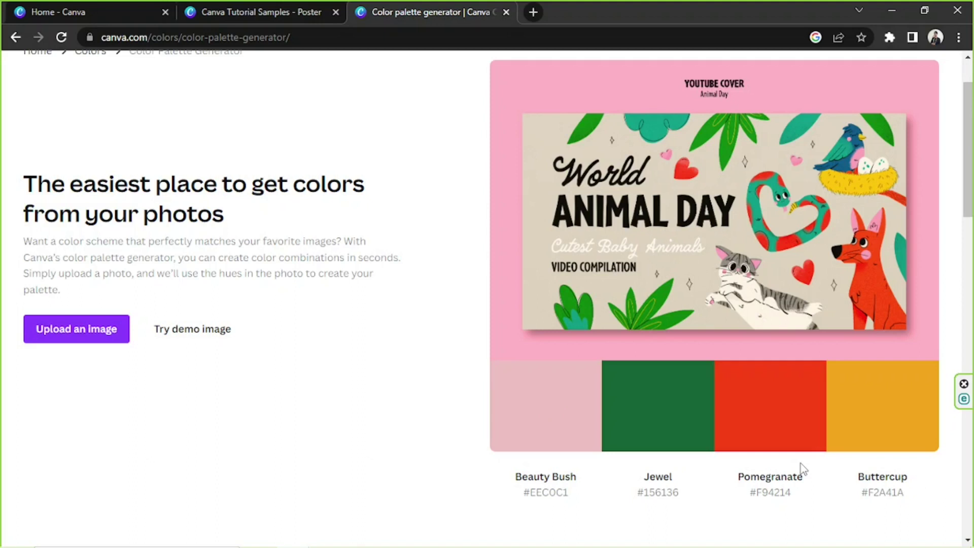
pyautogui.click(228, 12)
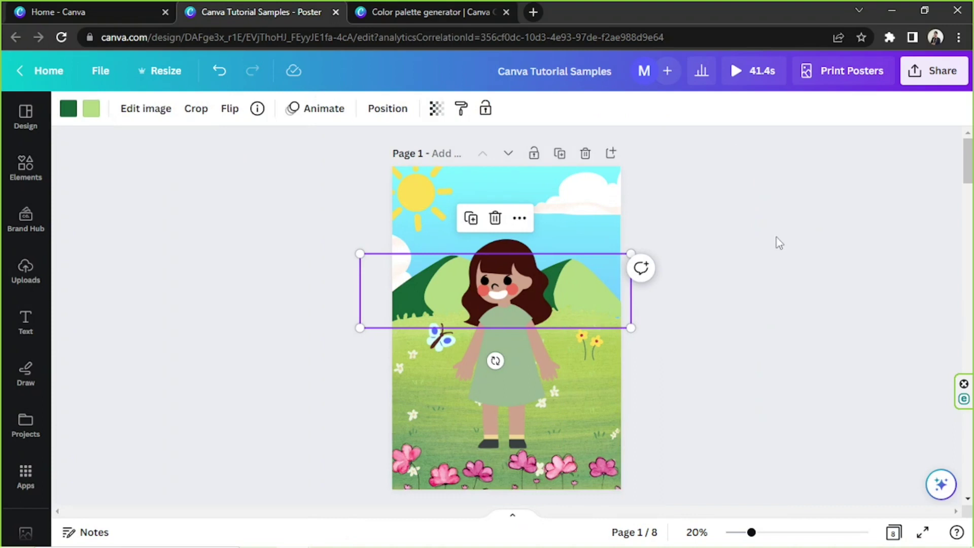
# Add the recently used pink heart balloon to the blank page 8.
pyautogui.click(695, 280)
pyautogui.scroll(-5, 689, 287)
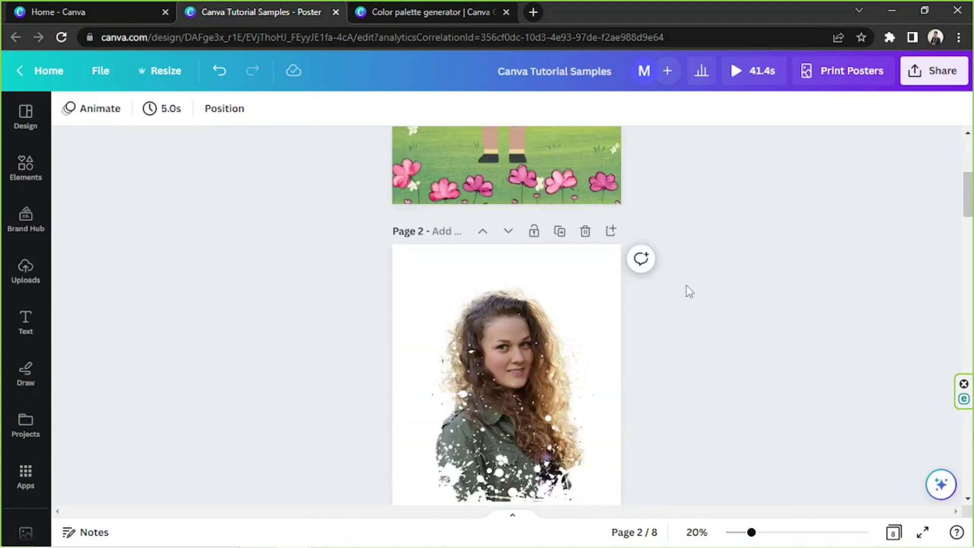
pyautogui.scroll(-15, 689, 292)
pyautogui.scroll(-15, 685, 291)
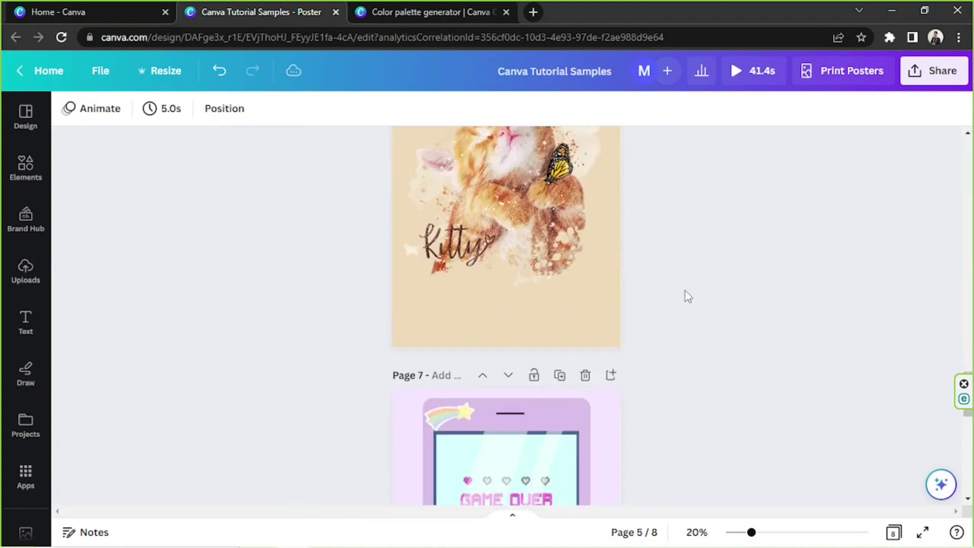
pyautogui.click(543, 280)
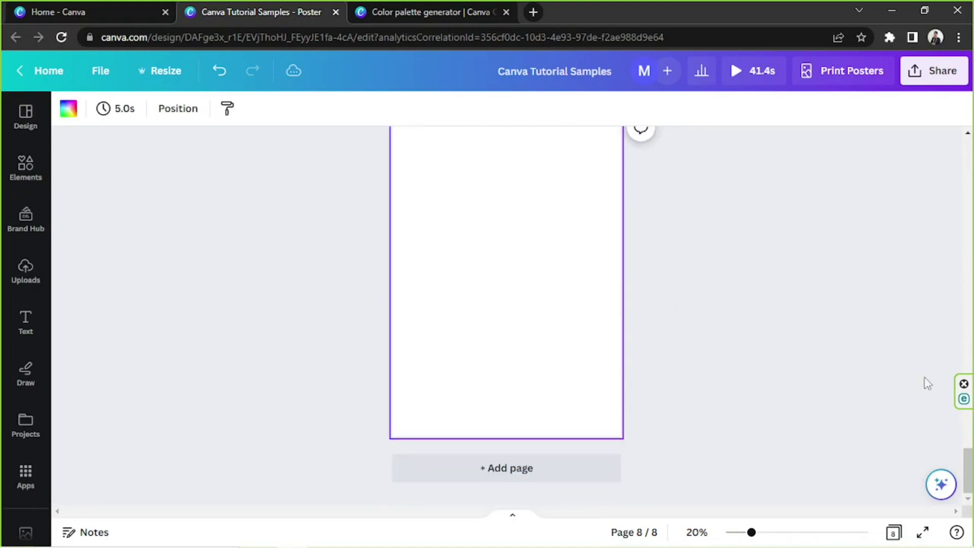
pyautogui.scroll(2, 968, 469)
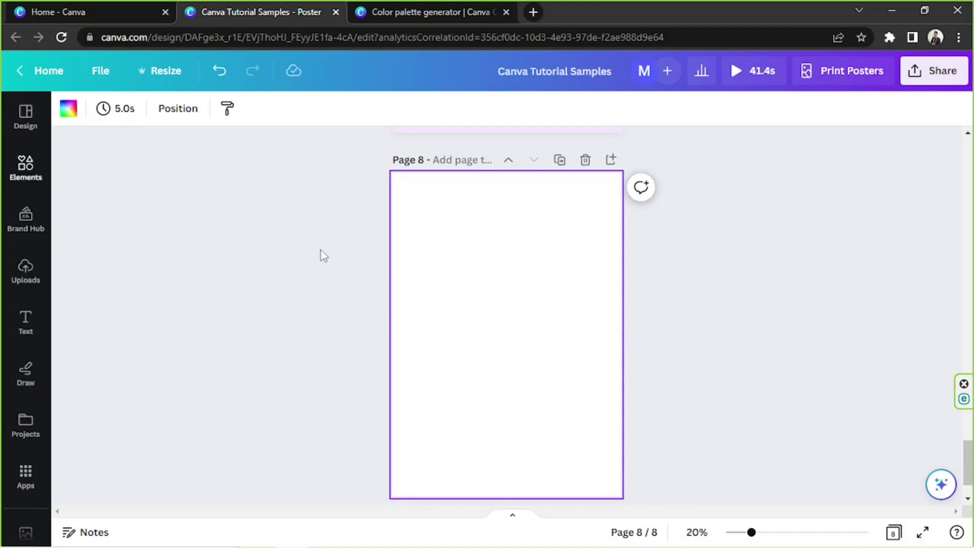
pyautogui.click(25, 170)
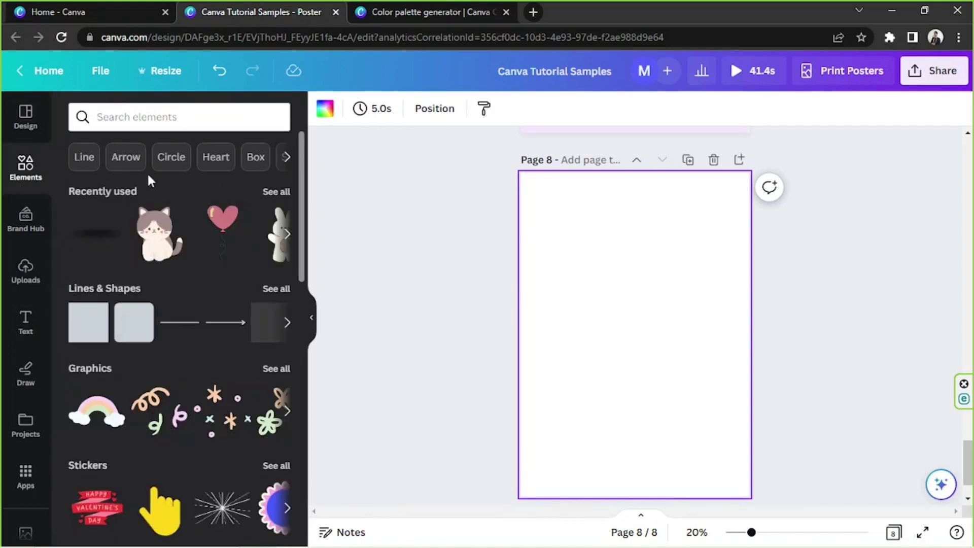
pyautogui.click(222, 218)
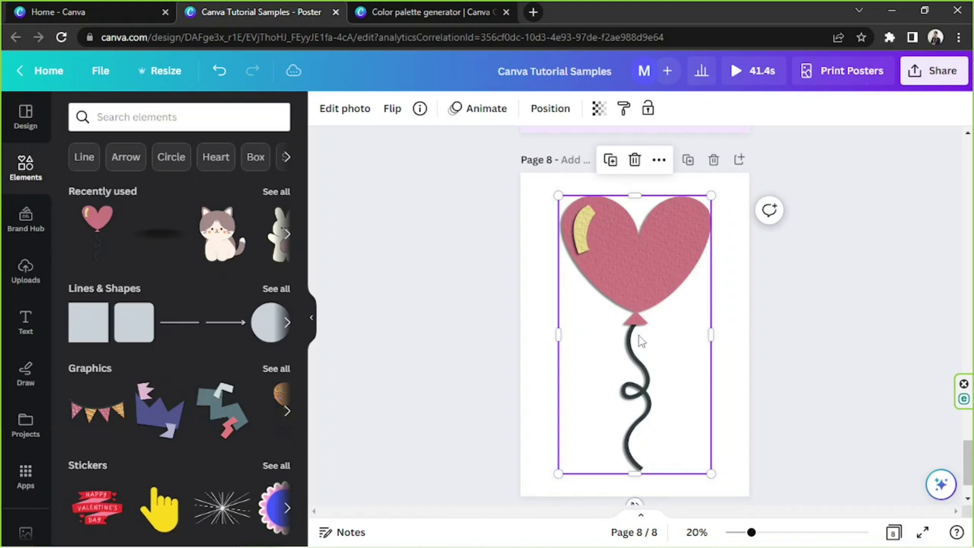
# Shrink the balloon into page 8's upper-left area and add the grey-and-white cat in its lower-right area.
pyautogui.click(658, 160)
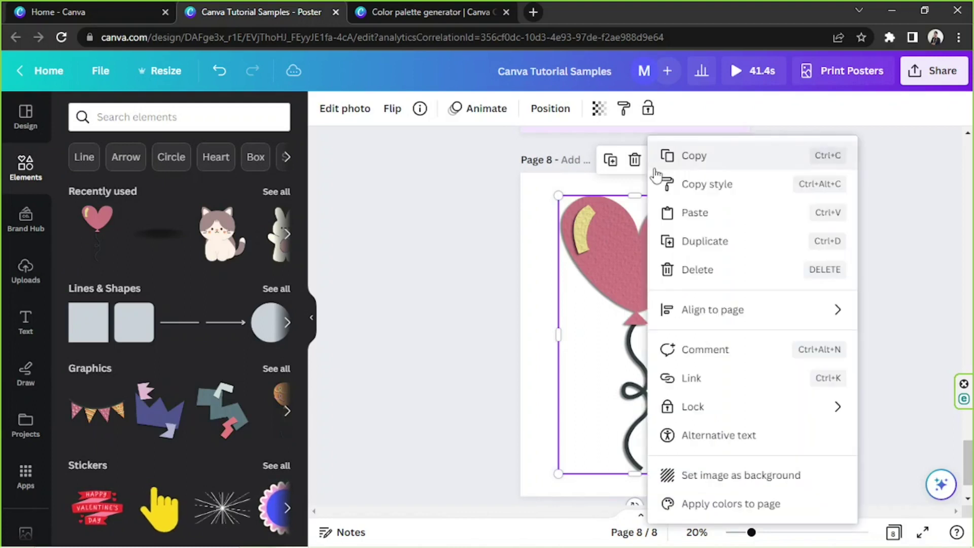
pyautogui.click(619, 253)
pyautogui.moveTo(711, 474); pyautogui.dragTo(595, 290)
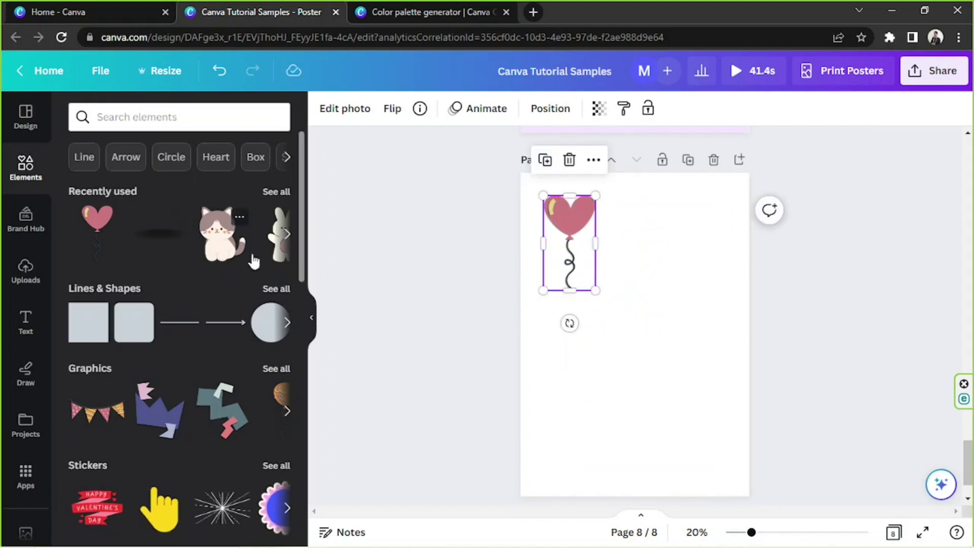
pyautogui.click(217, 238)
pyautogui.moveTo(601, 300); pyautogui.dragTo(696, 409)
# Compare the editing options of the balloon and the cat, and examine the cat's additional options for a page-color command.
pyautogui.click(570, 261)
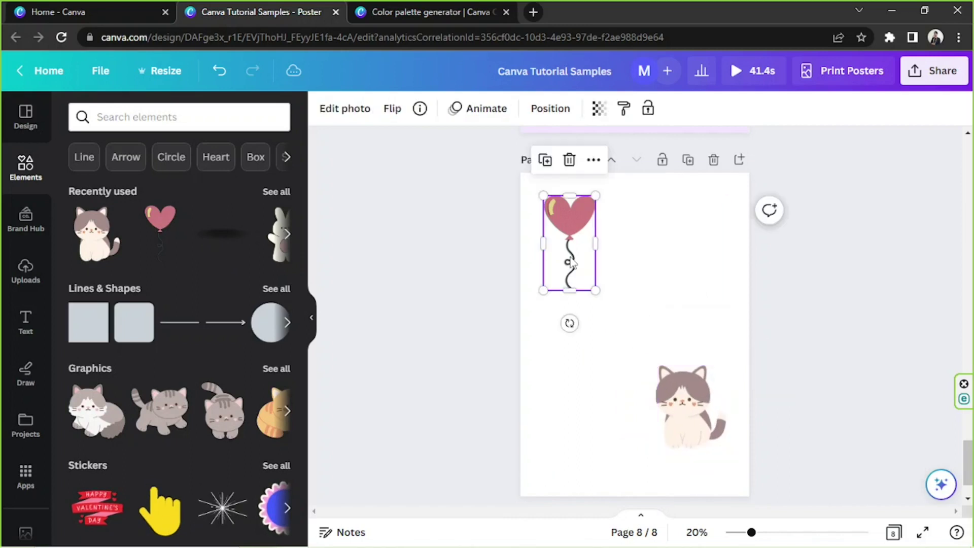
pyautogui.click(685, 400)
pyautogui.click(574, 226)
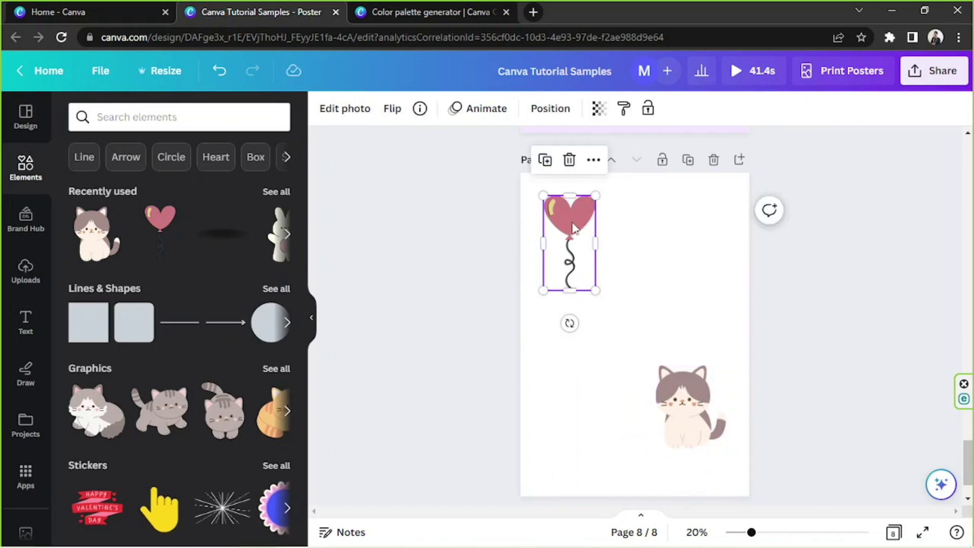
pyautogui.click(685, 372)
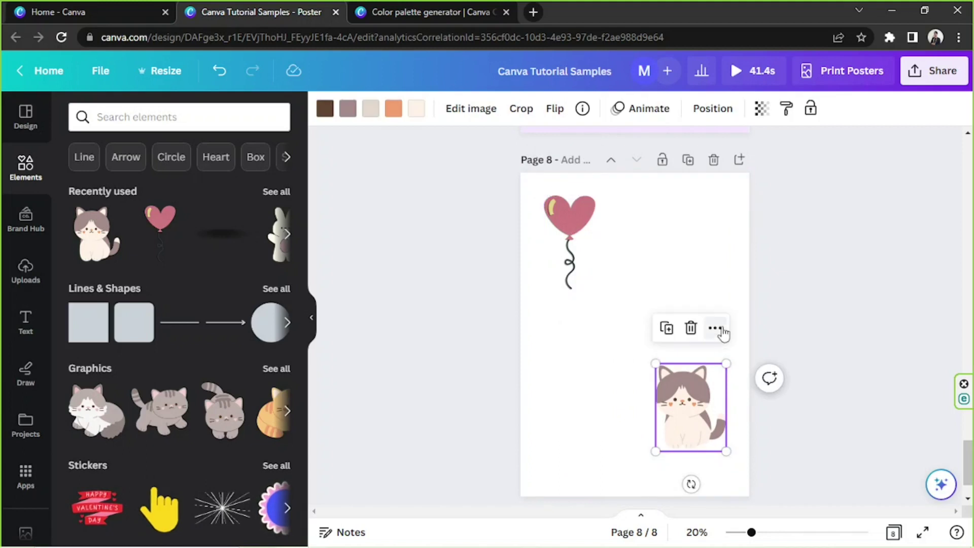
pyautogui.click(715, 328)
pyautogui.click(704, 398)
pyautogui.click(714, 327)
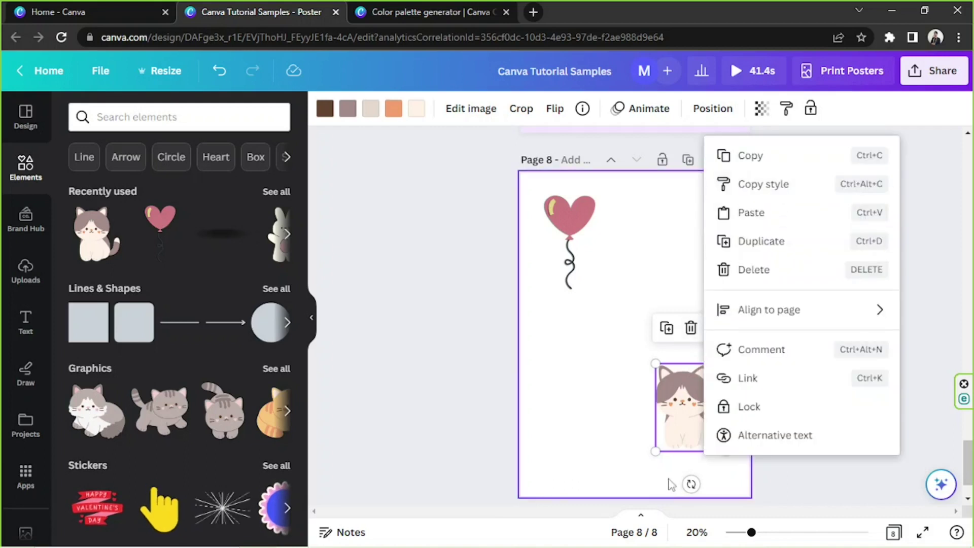
pyautogui.click(678, 415)
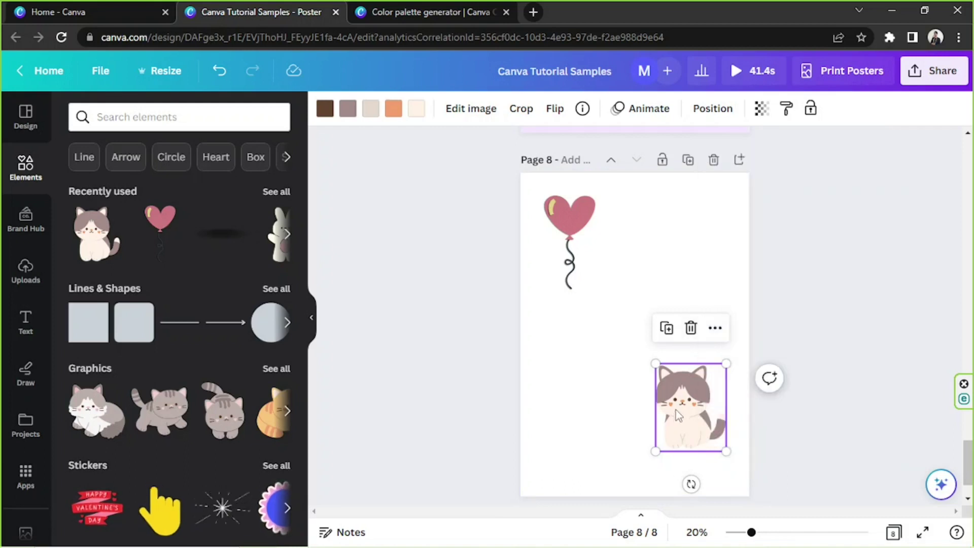
# Try to copy the cat's style onto the heart balloon on page 8.
pyautogui.click(714, 329)
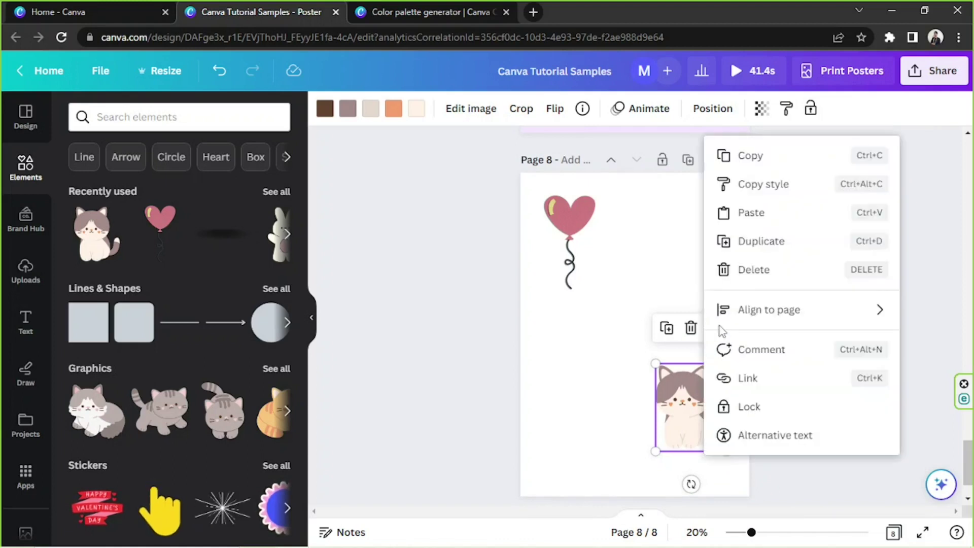
pyautogui.click(796, 186)
pyautogui.click(574, 225)
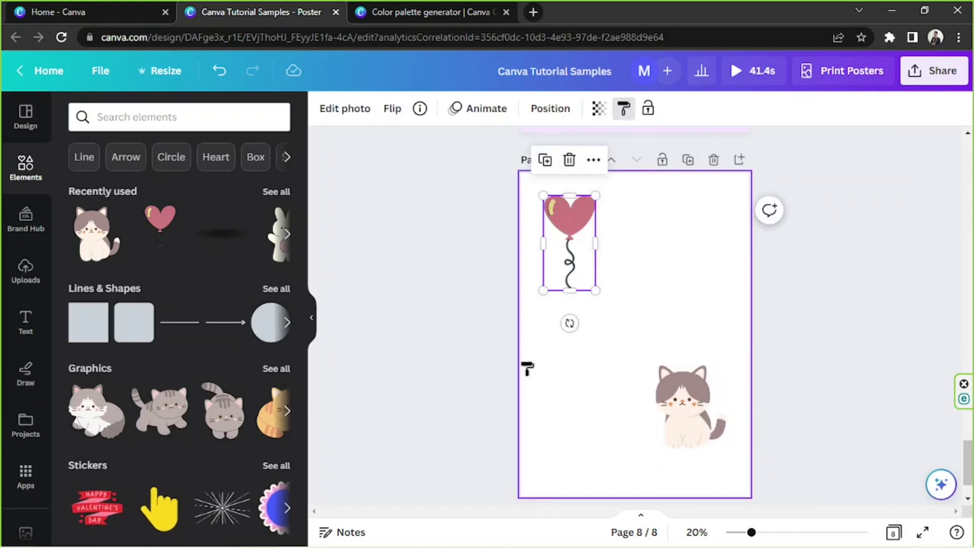
pyautogui.click(782, 341)
pyautogui.click(673, 246)
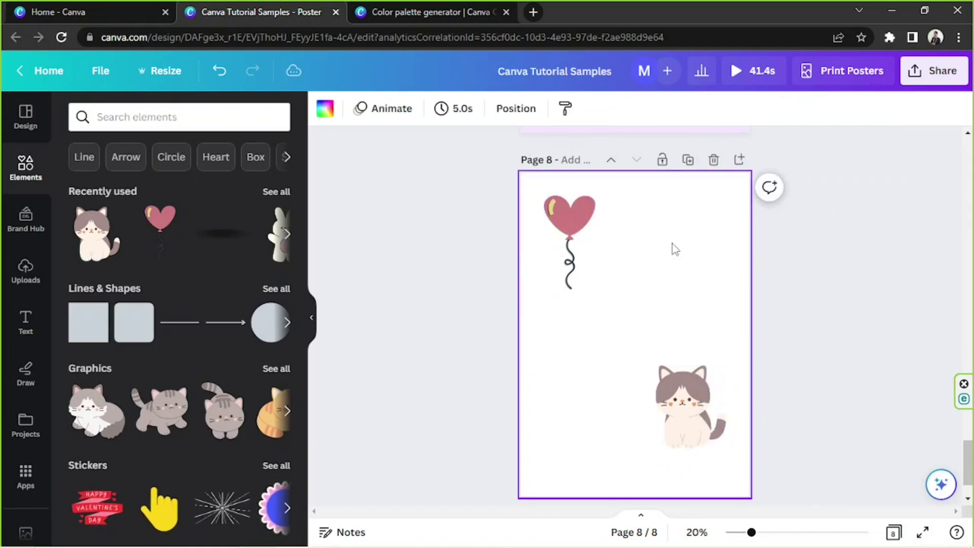
# Add two default paragraph text boxes to page 8, one beside the balloon and one just above the cat's left.
pyautogui.press('t')
pyautogui.moveTo(632, 331); pyautogui.dragTo(543, 253)
pyautogui.moveTo(600, 370); pyautogui.dragTo(599, 395)
pyautogui.doubleClick(676, 237)
pyautogui.click(846, 285)
pyautogui.click(666, 237)
# Set the lower text's font to Over The Rainbow and enlarge it to about size 95.5 just above the cat.
pyautogui.click(357, 113)
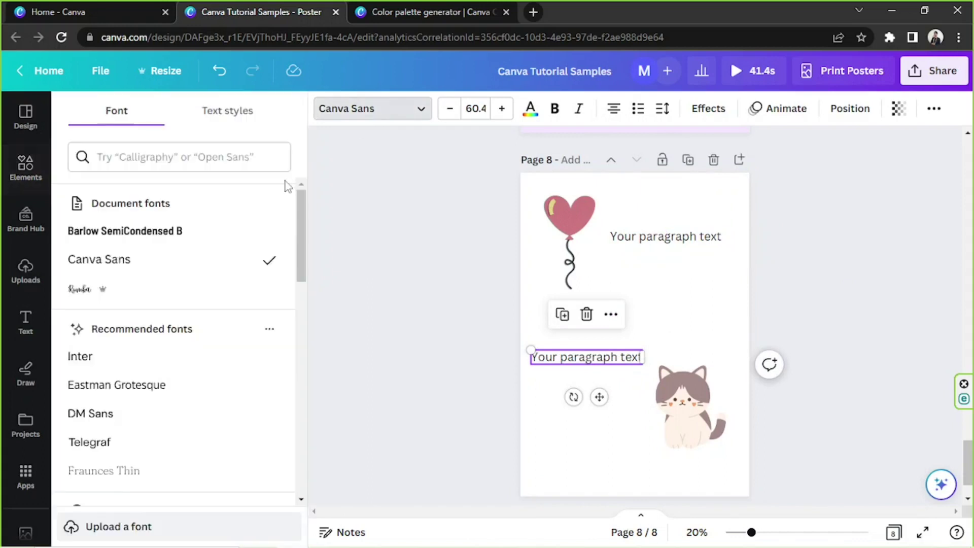
pyautogui.scroll(-5, 191, 325)
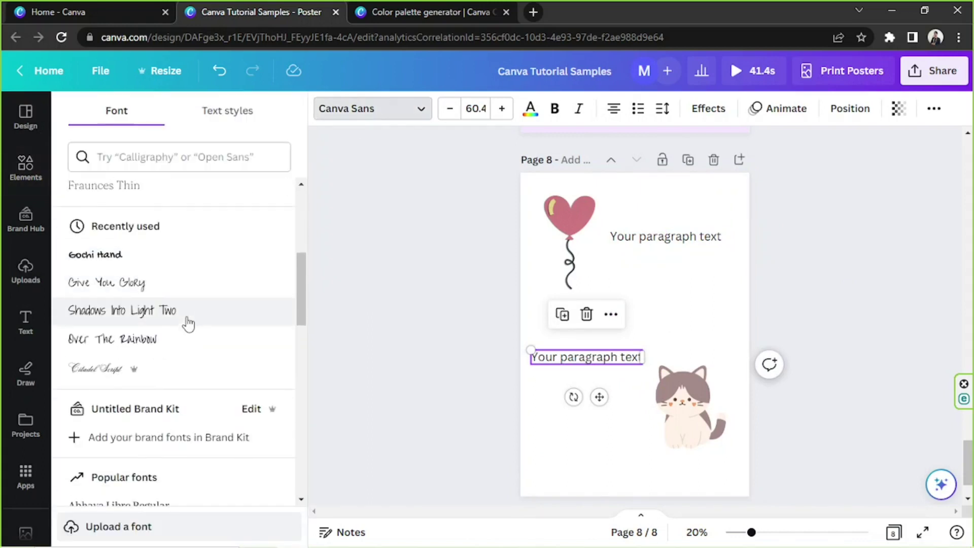
pyautogui.scroll(-2, 162, 367)
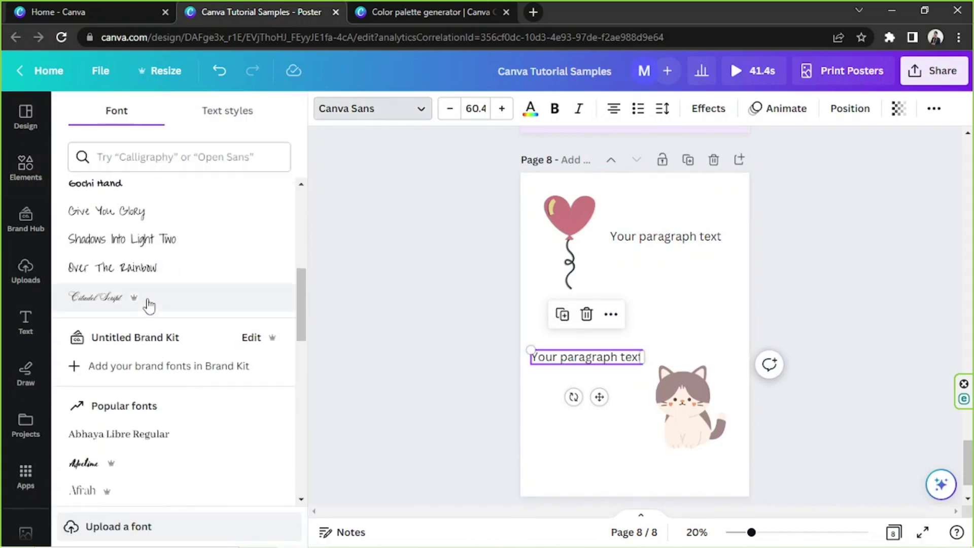
pyautogui.click(147, 267)
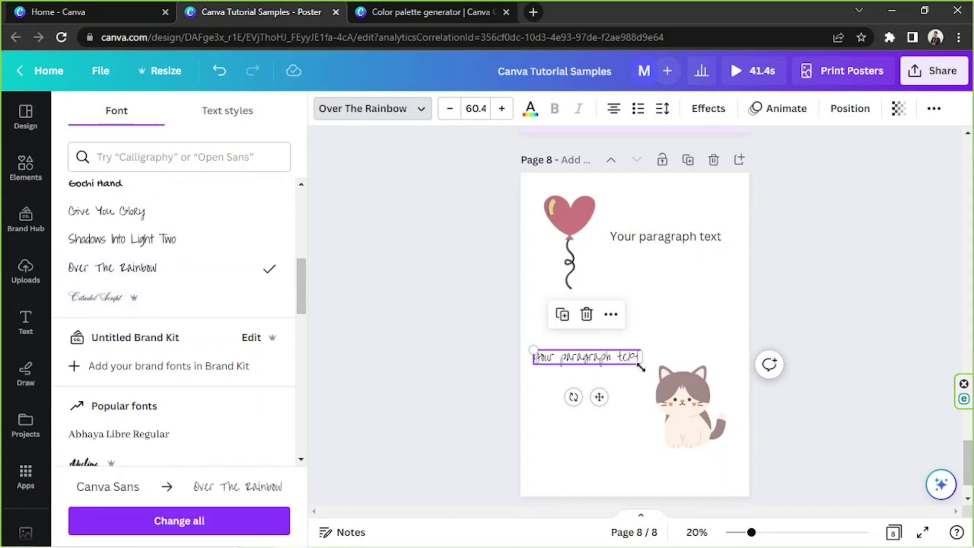
pyautogui.moveTo(643, 365); pyautogui.dragTo(703, 378)
pyautogui.moveTo(631, 406); pyautogui.dragTo(631, 382)
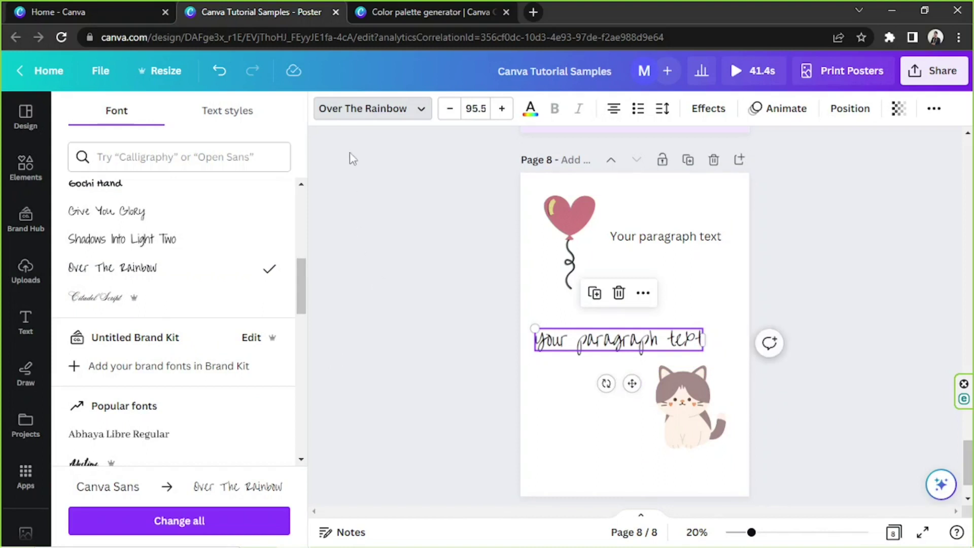
# Try several document colors on the lower text and settle on light brown.
pyautogui.click(529, 110)
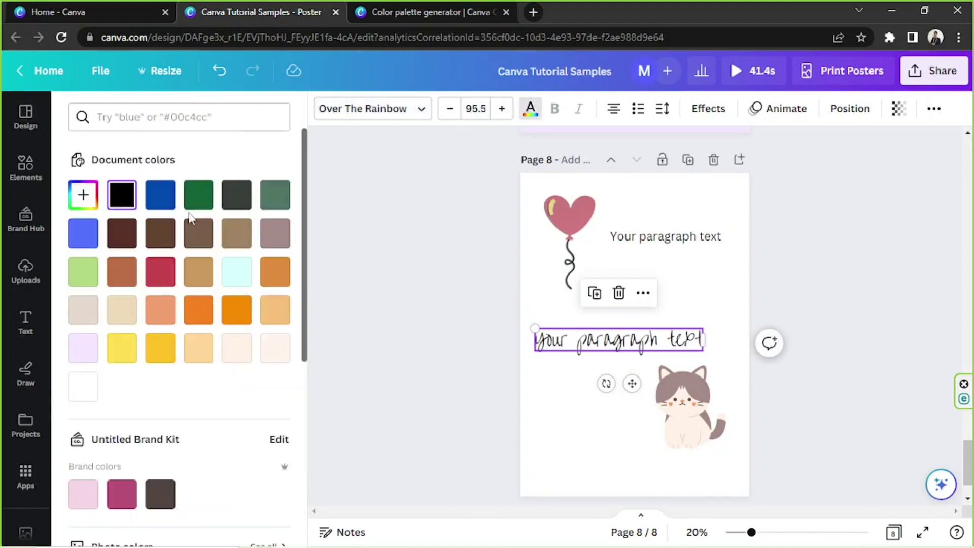
pyautogui.click(198, 233)
pyautogui.click(275, 233)
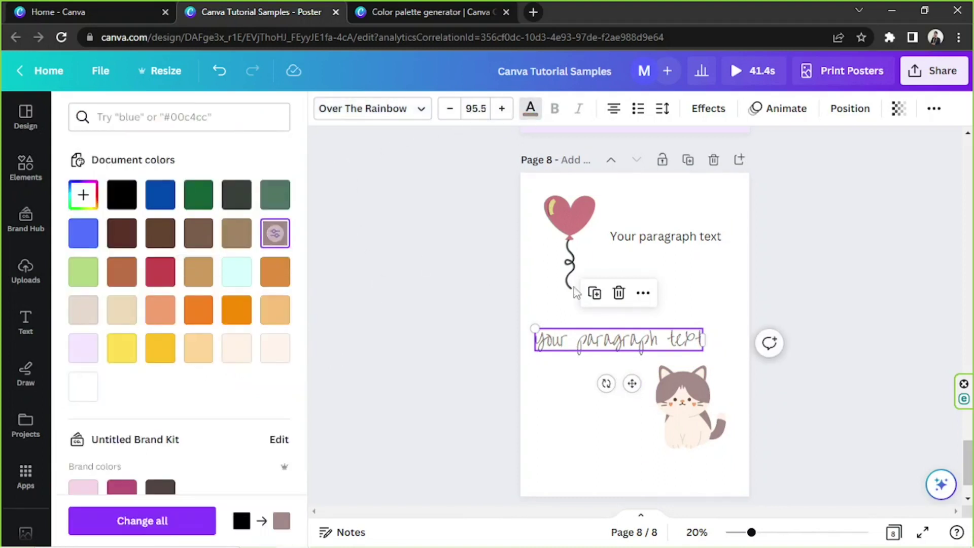
pyautogui.click(175, 278)
pyautogui.click(130, 281)
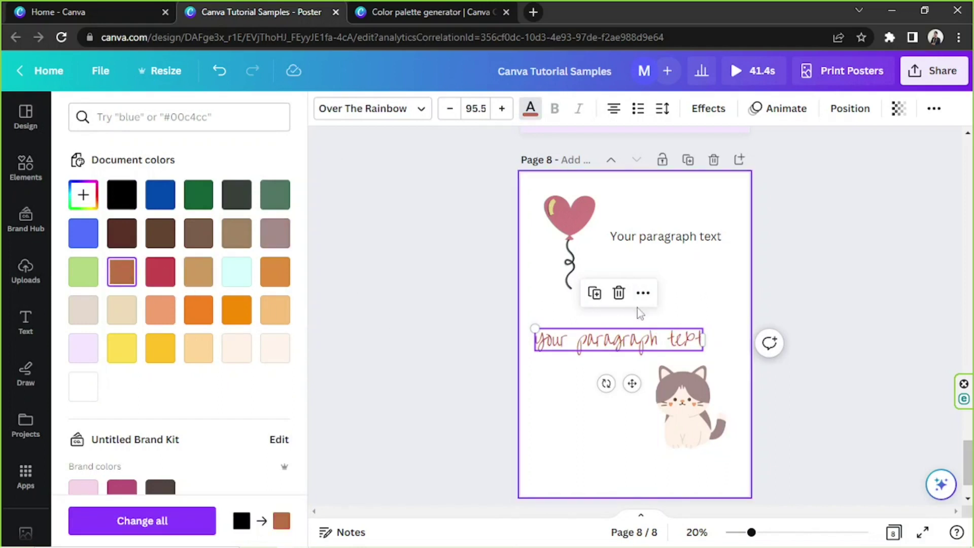
pyautogui.click(198, 233)
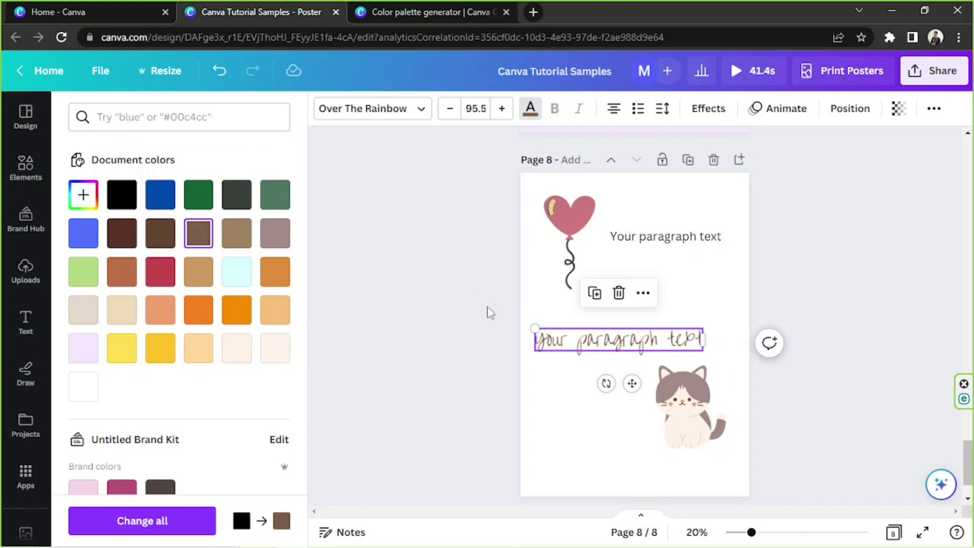
pyautogui.click(235, 232)
pyautogui.click(694, 296)
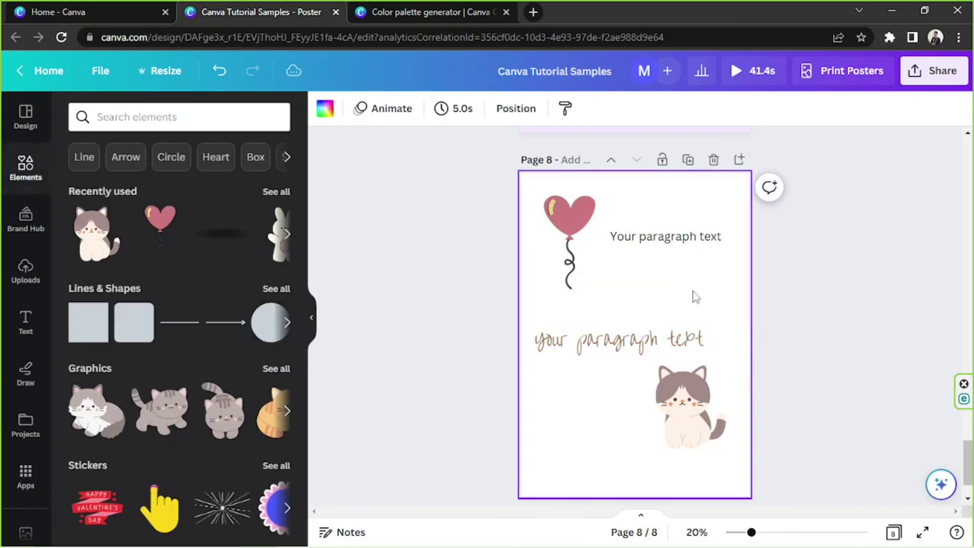
# Copy the lower text's style onto the text beside the balloon, and undo the change.
pyautogui.click(665, 348)
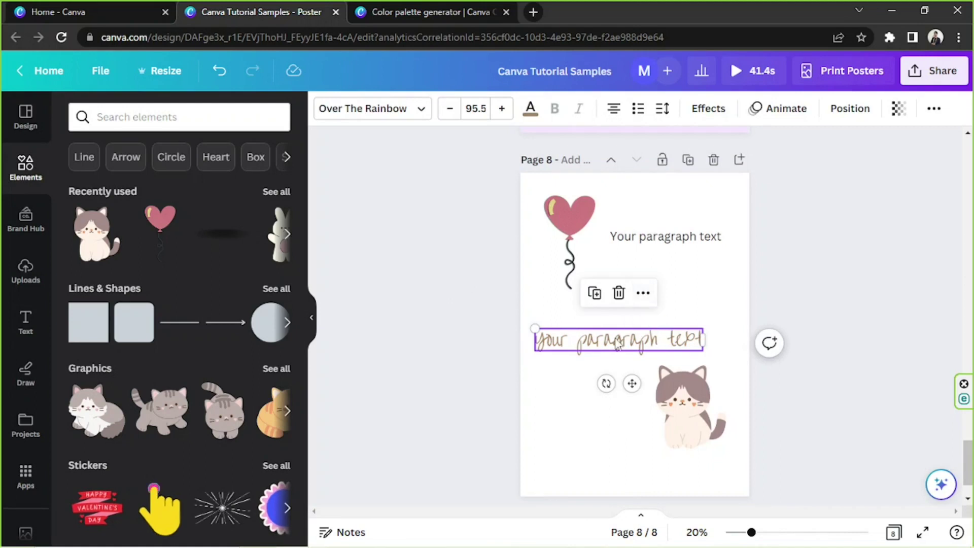
pyautogui.click(645, 296)
pyautogui.click(708, 183)
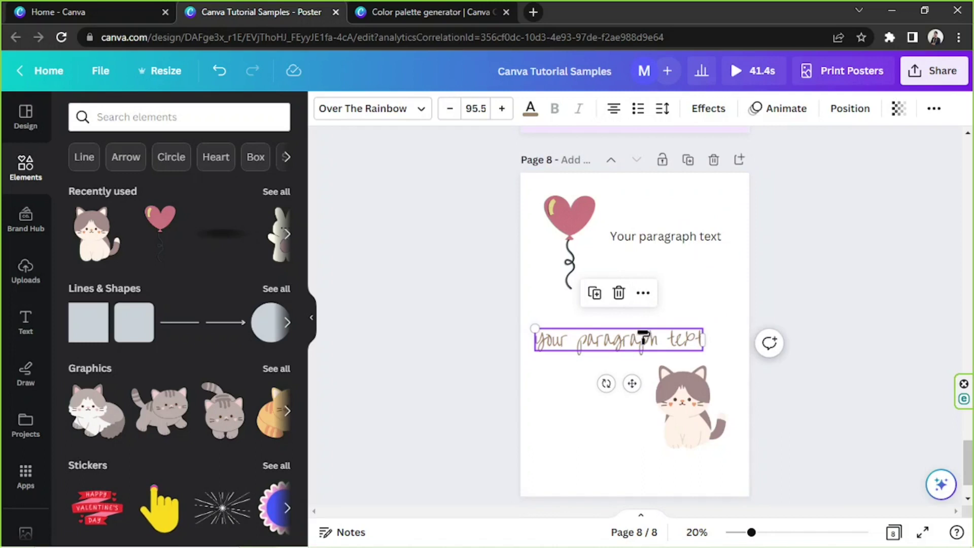
pyautogui.click(677, 240)
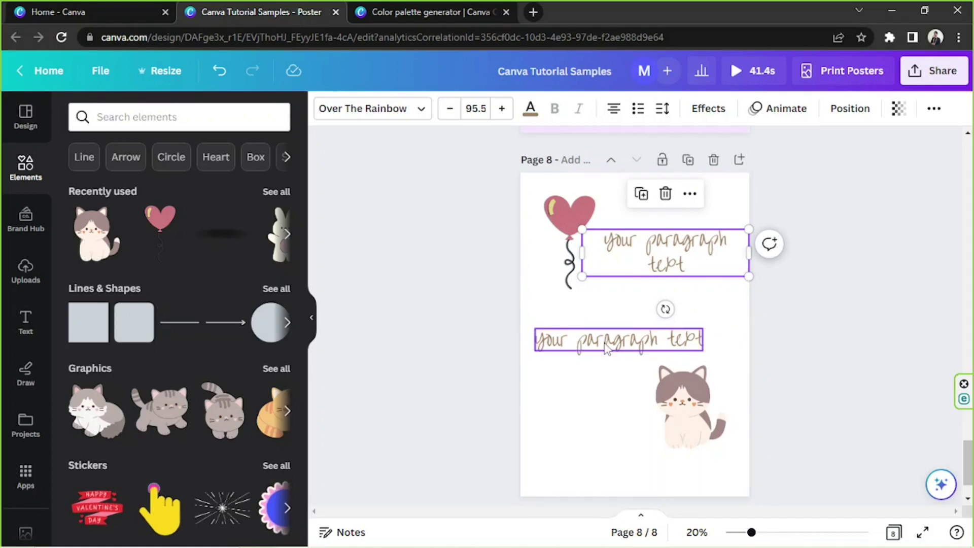
pyautogui.click(633, 344)
pyautogui.click(677, 242)
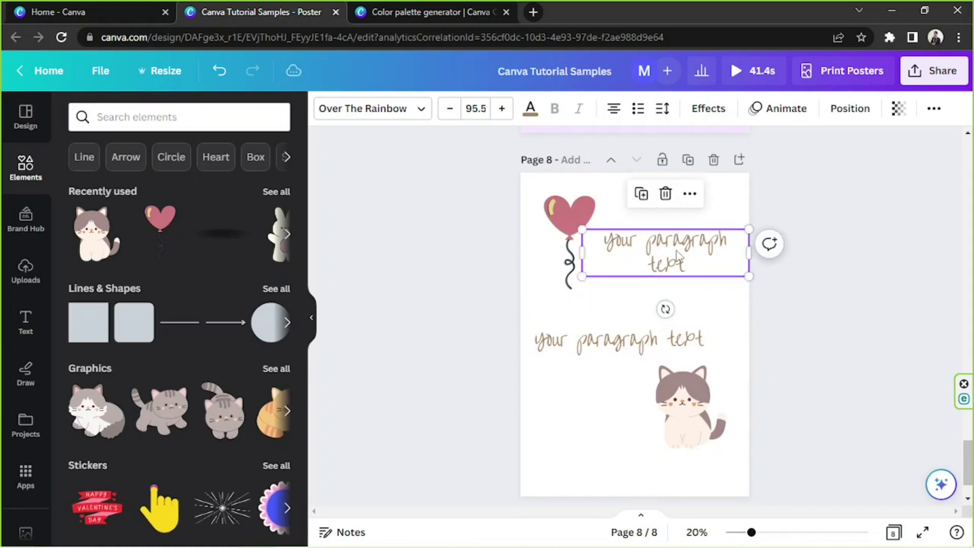
pyautogui.click(677, 242)
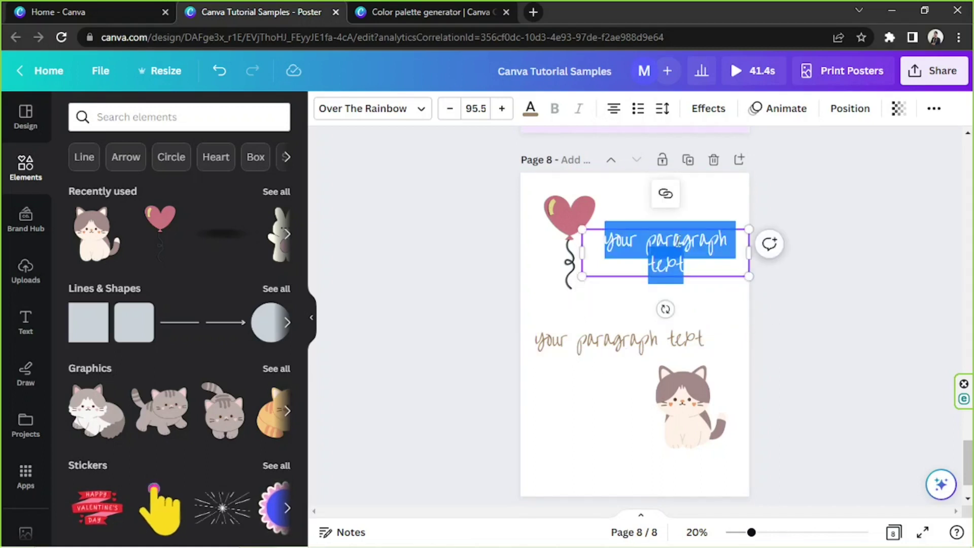
pyautogui.hotkey('ctrl', 'z')
# Replace the text beside the balloon with "Hi...".
pyautogui.doubleClick(677, 236)
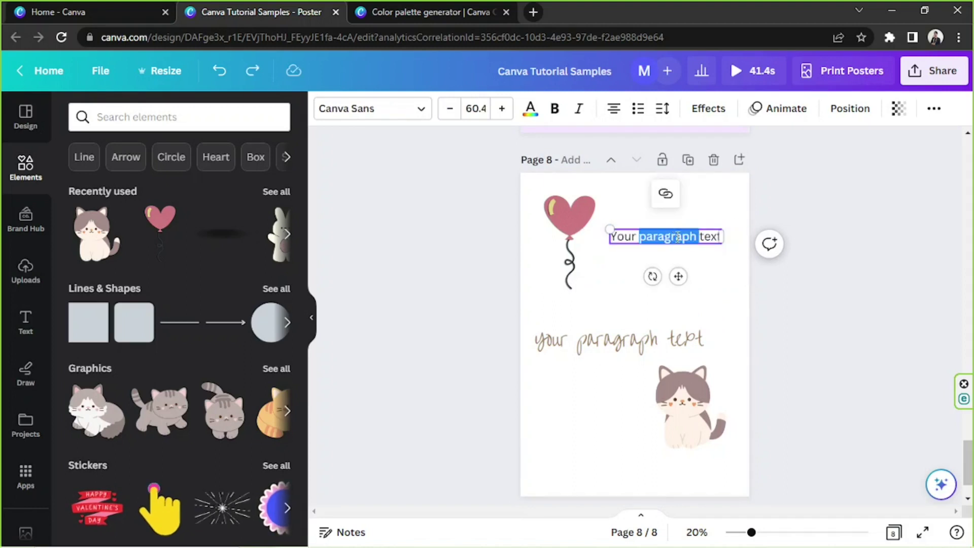
pyautogui.tripleClick(677, 236)
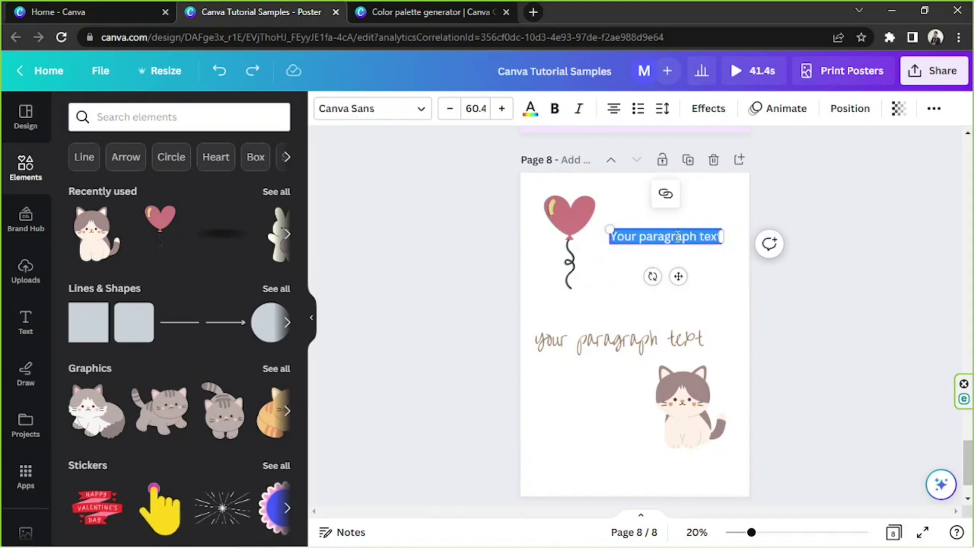
pyautogui.write('Hi...')
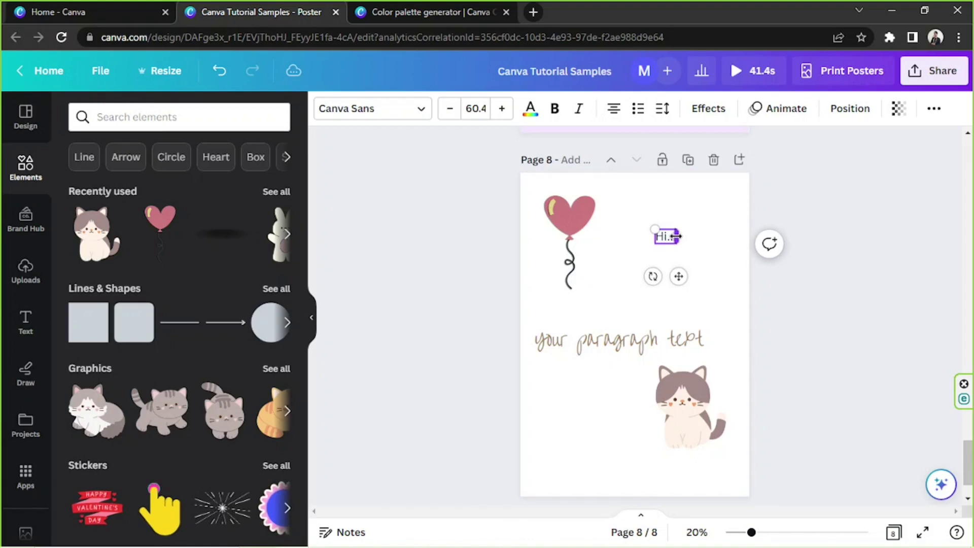
pyautogui.click(813, 366)
pyautogui.click(661, 235)
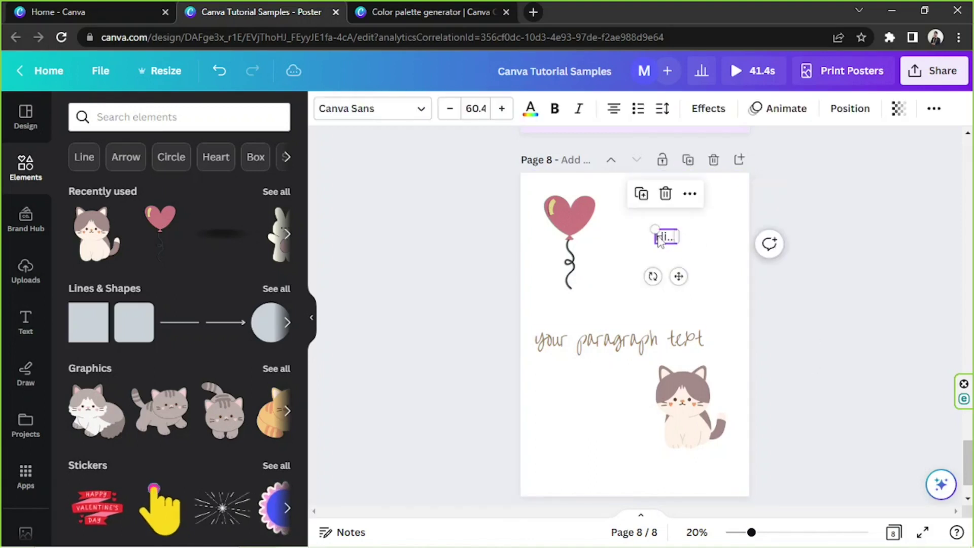
pyautogui.click(852, 312)
pyautogui.click(665, 236)
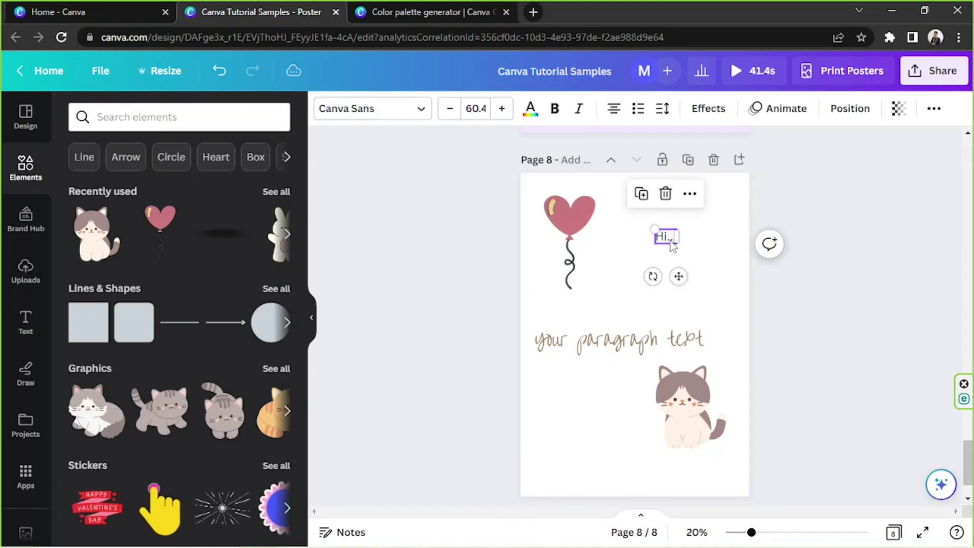
# Copy the style of the lower handwritten text and apply it to the "Hi..." text beside the balloon.
pyautogui.click(715, 363)
pyautogui.click(692, 350)
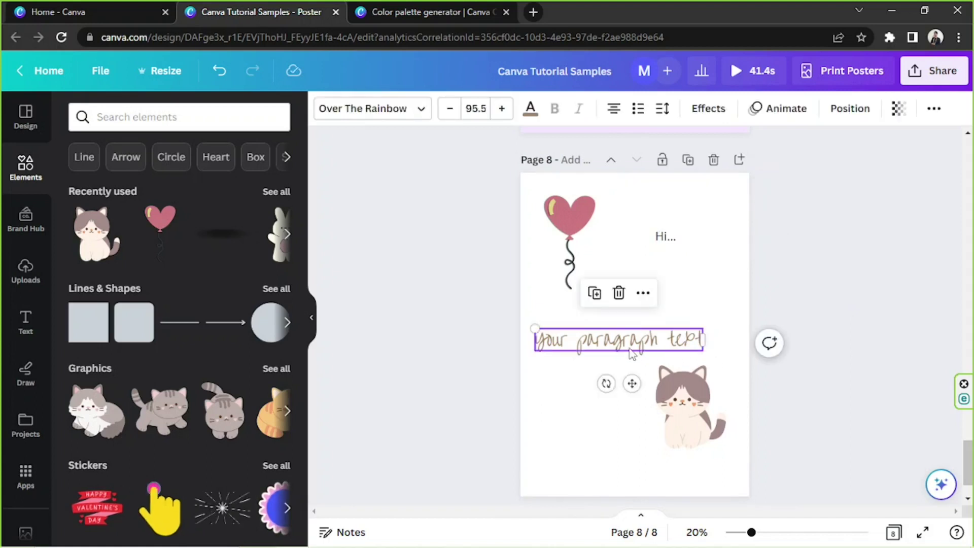
pyautogui.click(643, 293)
pyautogui.click(697, 212)
pyautogui.click(643, 245)
pyautogui.click(664, 240)
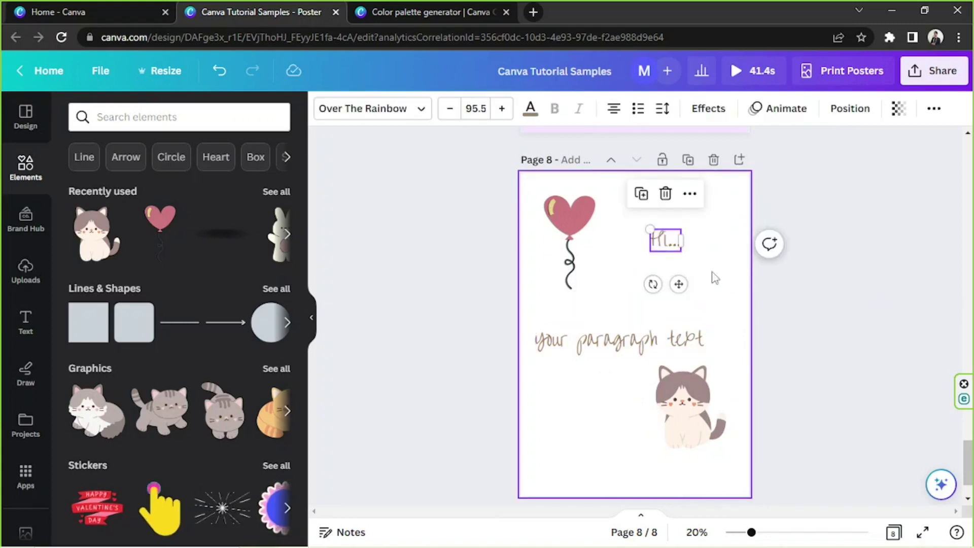
pyautogui.click(622, 345)
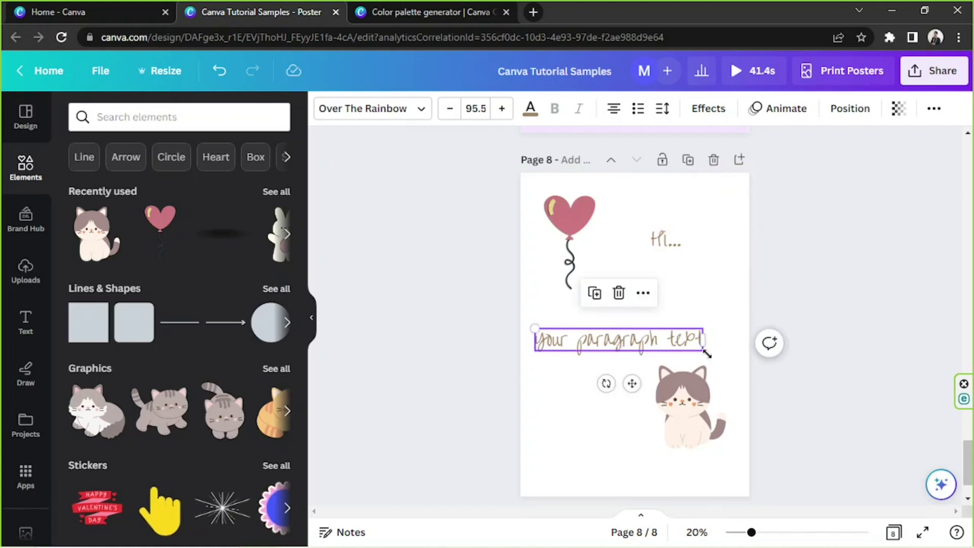
pyautogui.click(664, 239)
pyautogui.click(852, 306)
pyautogui.click(747, 329)
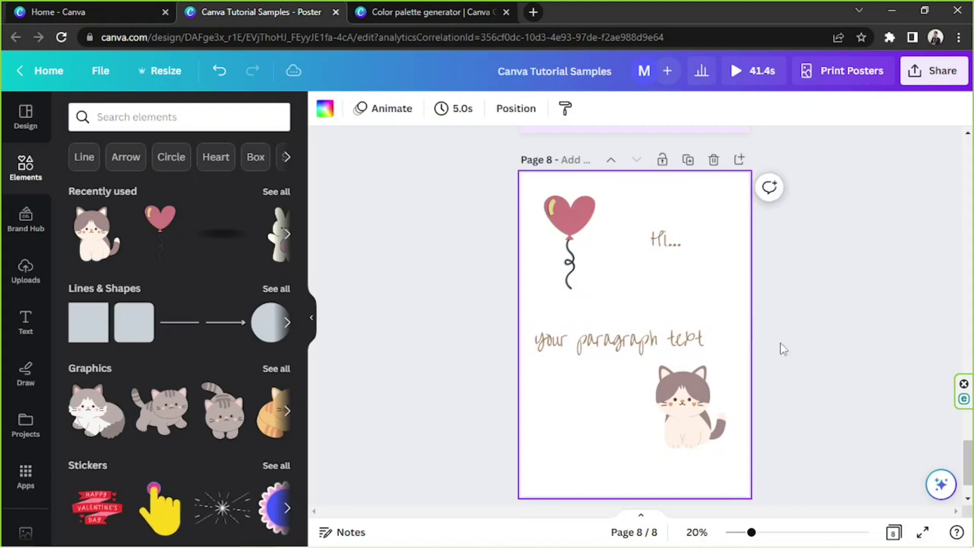
pyautogui.moveTo(753, 533); pyautogui.dragTo(748, 531)
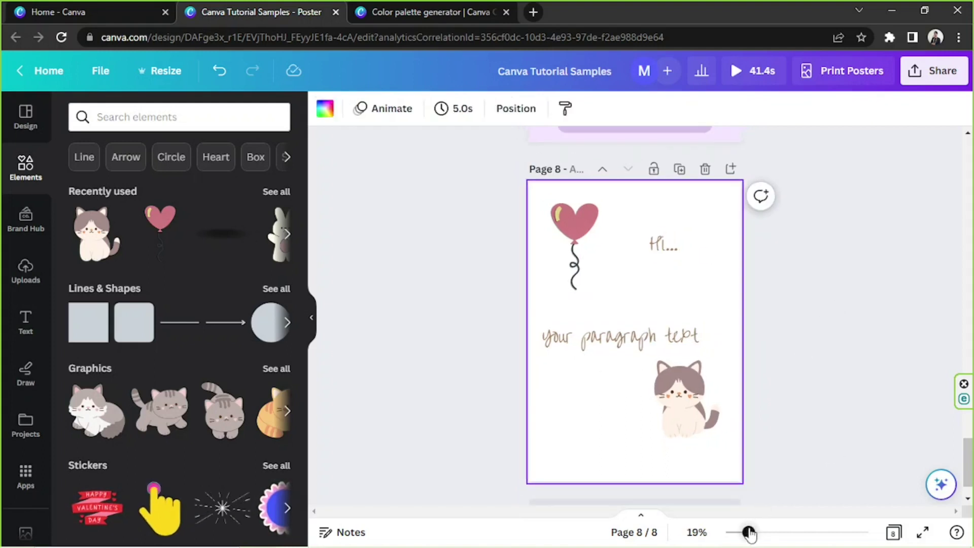
pyautogui.click(783, 474)
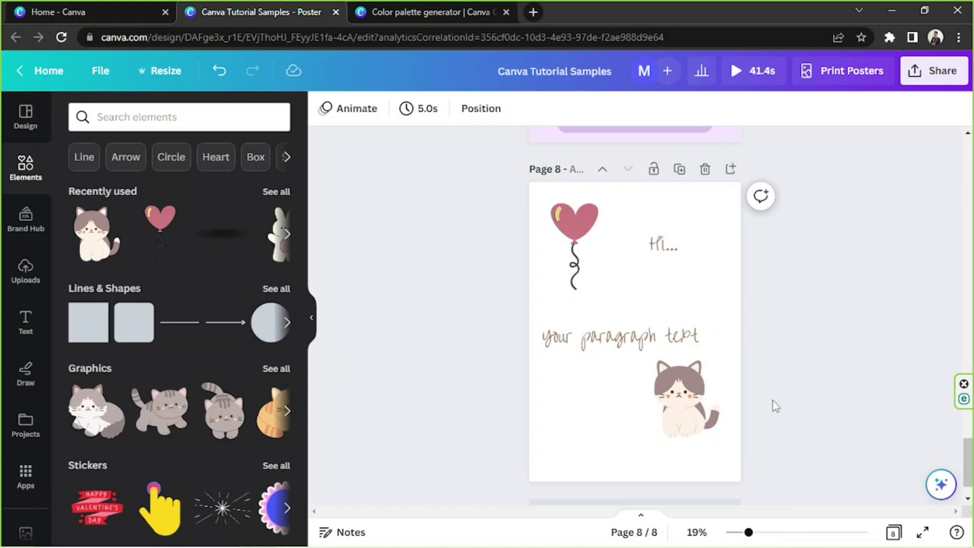